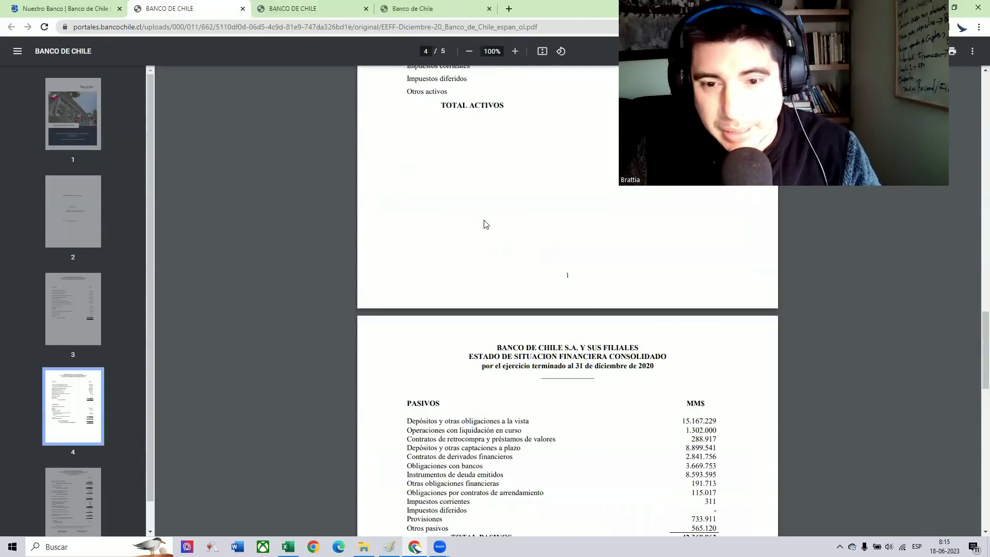
Step: Examine the December 2020 income statement at 125% zoom and highlight the profit attributable to the bank's owners
scroll(485, 224, "down", 18)
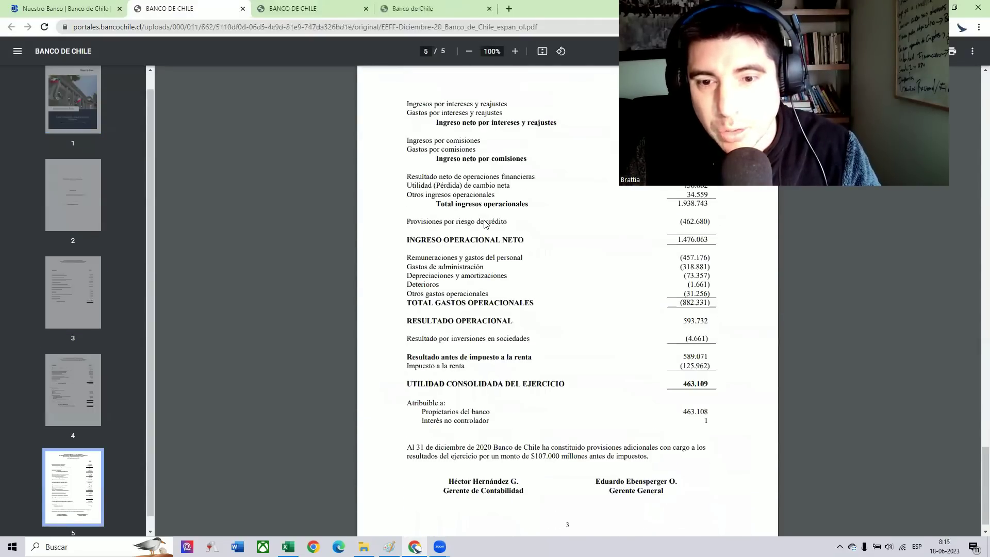
scroll(485, 225, "down", 1)
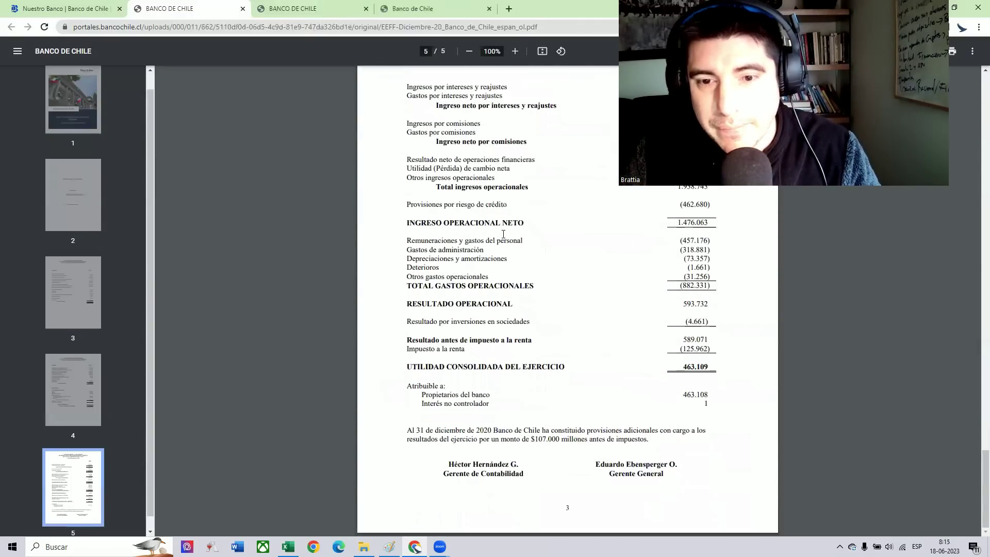
left_click(514, 51)
scroll(708, 197, "down", 2)
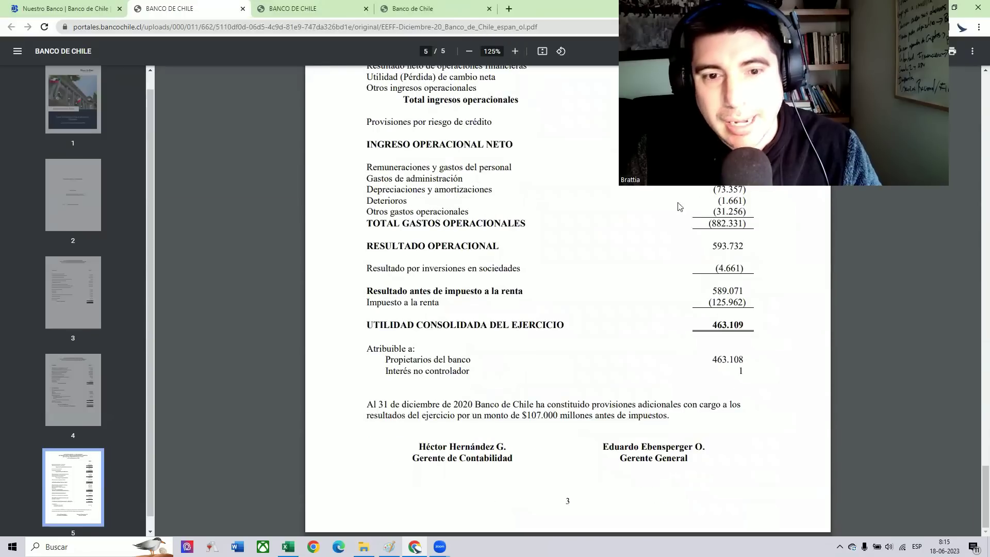
left_click_drag(747, 360, 697, 356)
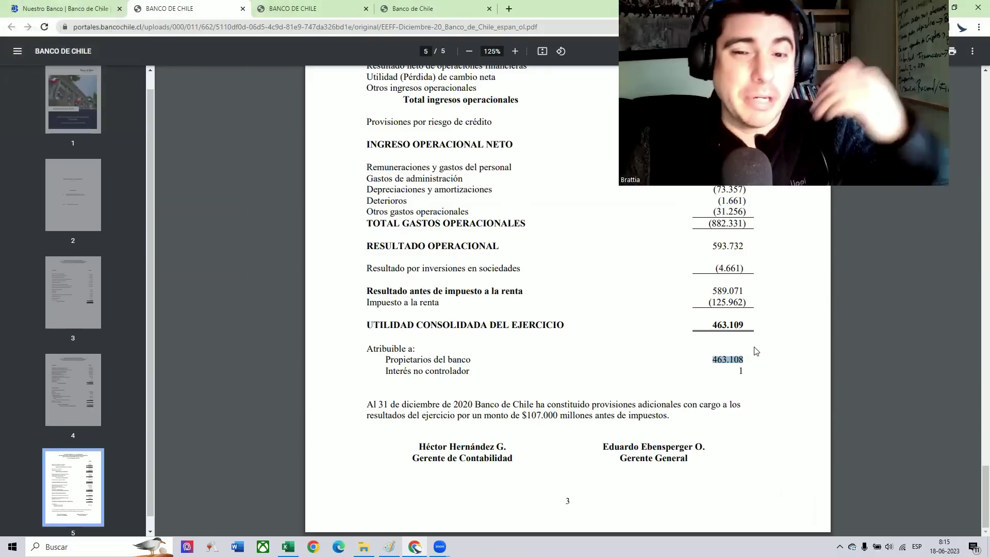
Step: Open the December 2019 monthly report, highlight its total equity and check the year's income statement
left_click(81, 9)
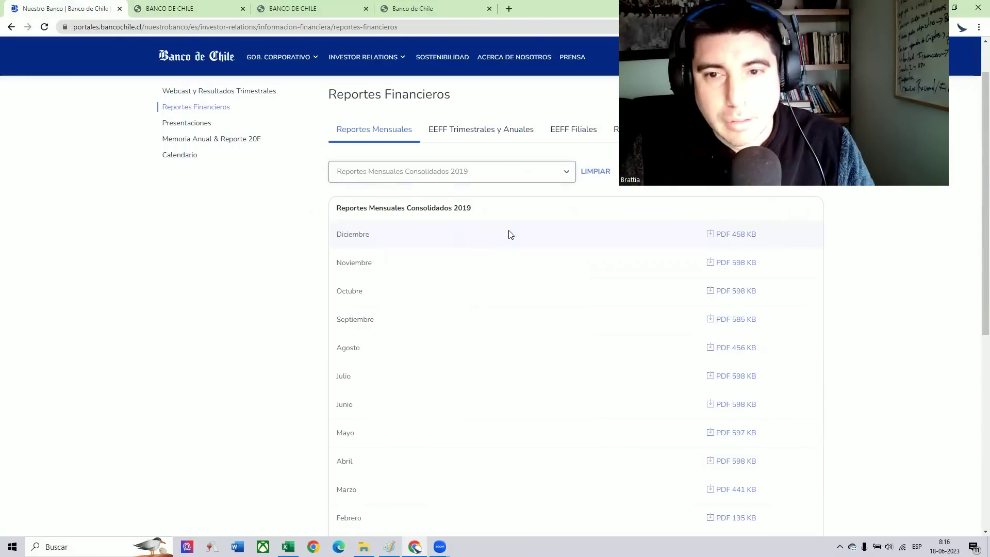
left_click(736, 235)
scroll(420, 293, "down", 20)
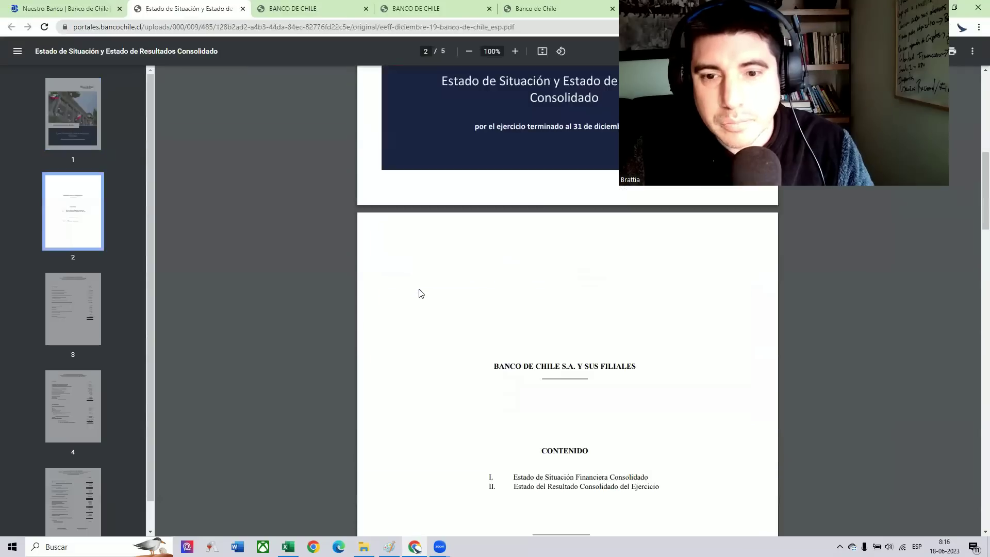
scroll(420, 293, "down", 15)
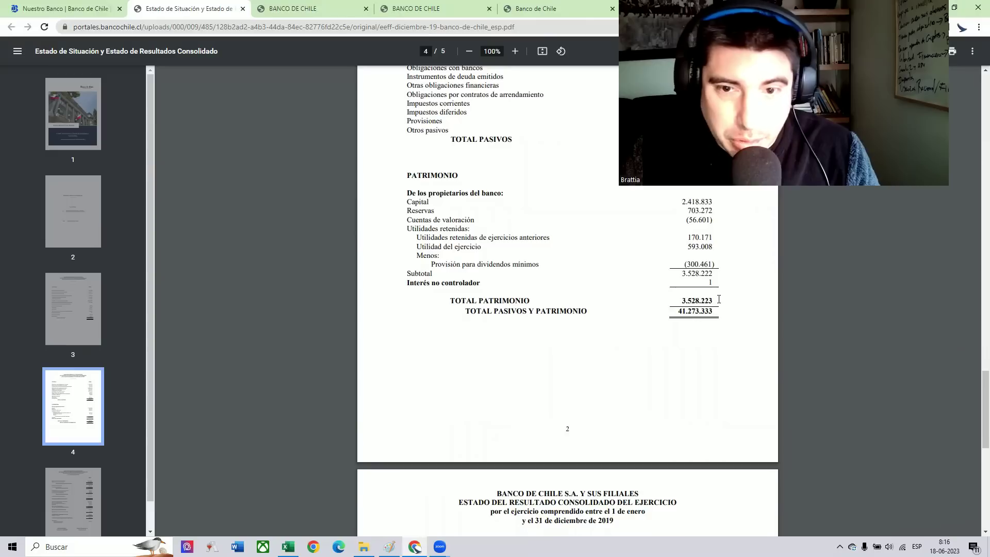
left_click_drag(719, 299, 675, 298)
scroll(637, 330, "down", 10)
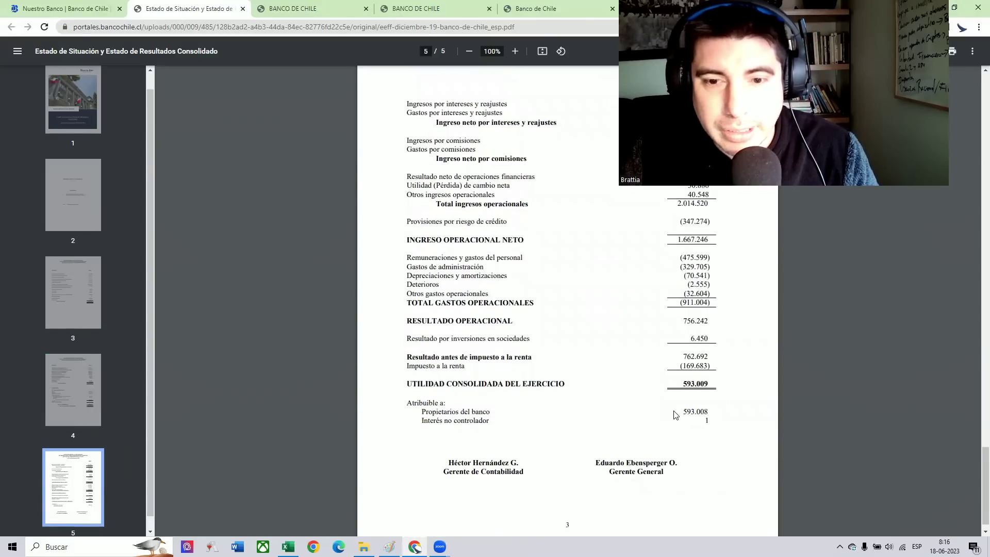
scroll(678, 394, "up", 3)
Step: Open the December report from the 2018 consolidated monthly reports and highlight its total equity
key("ctrl+shift+Tab")
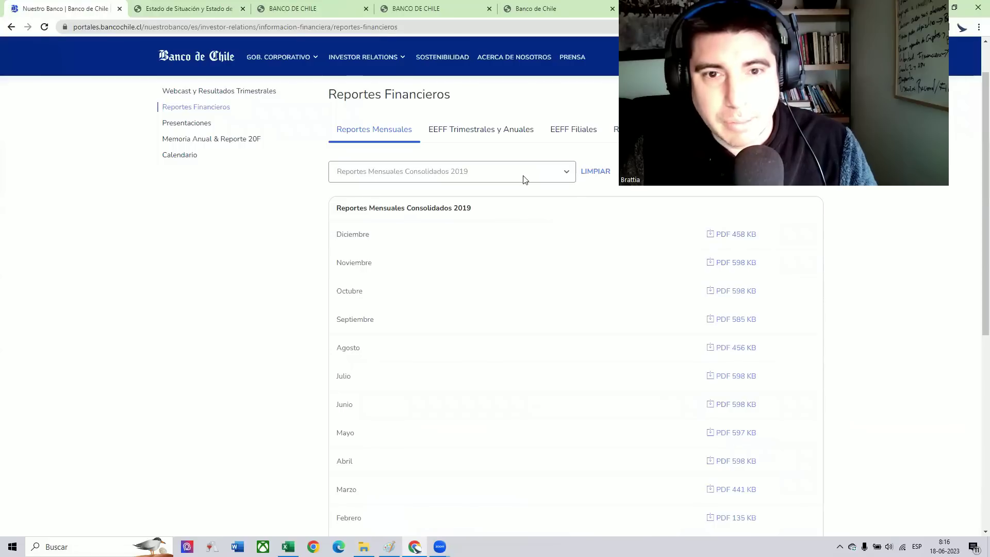
left_click(523, 178)
left_click(494, 240)
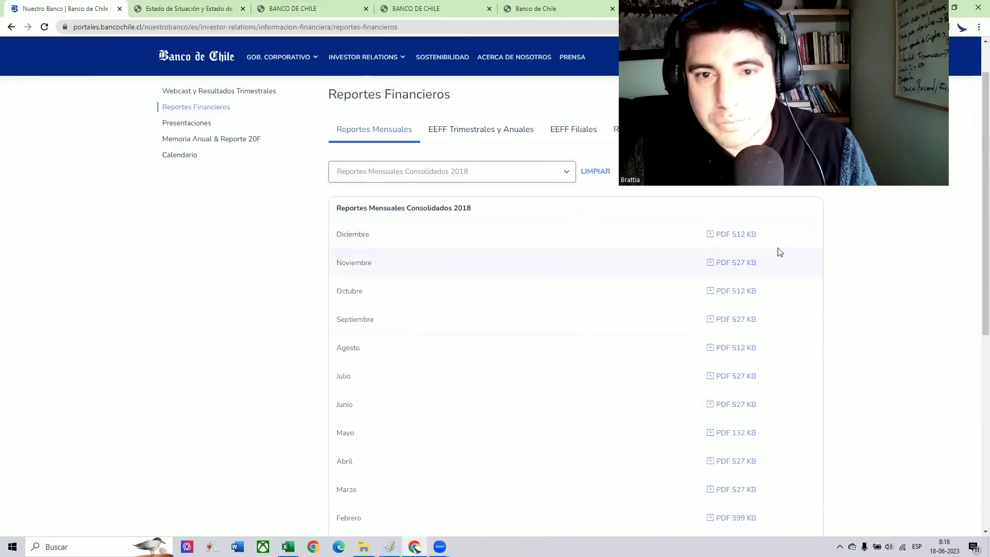
left_click(735, 239)
scroll(693, 242, "down", 15)
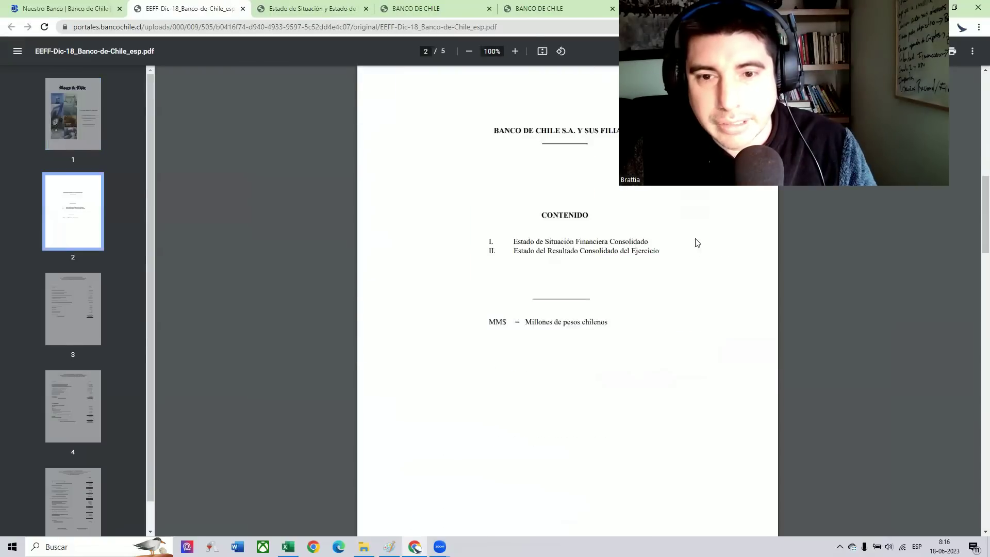
scroll(714, 264, "down", 5)
scroll(714, 291, "down", 10)
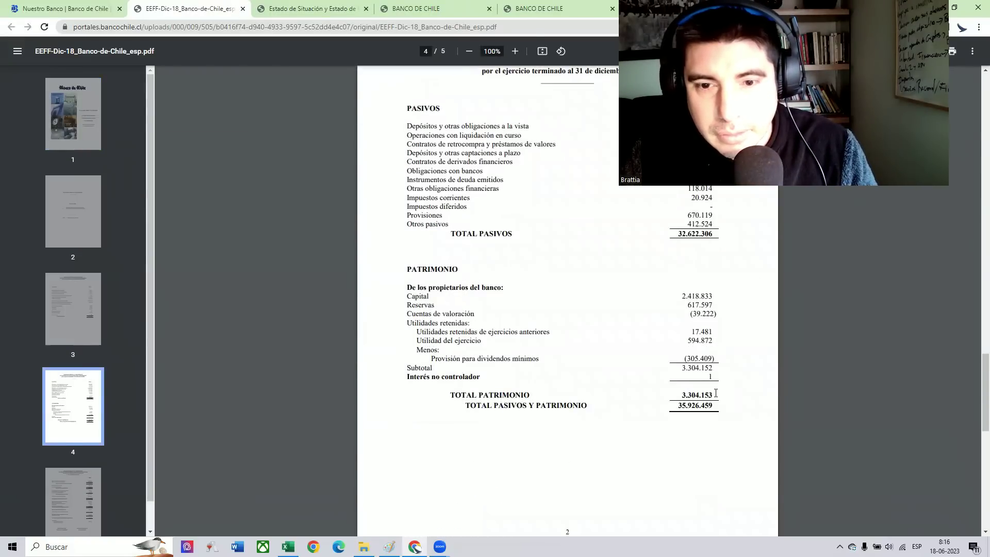
left_click_drag(715, 393, 661, 396)
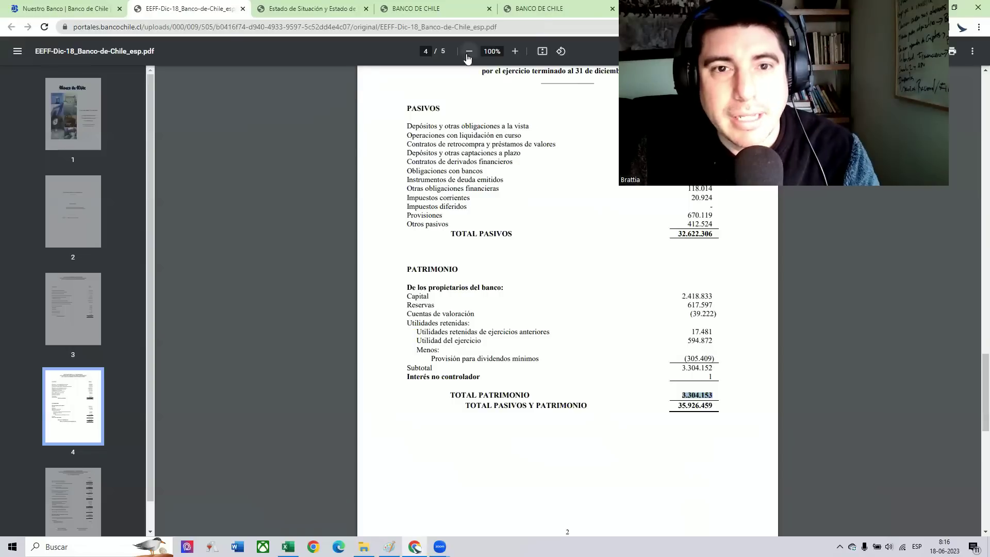
Step: Enlarge the 2018 report to 125% and read its equity section and the consolidated profit on the income statement
left_click(510, 52)
left_click(511, 53)
scroll(536, 177, "down", 2)
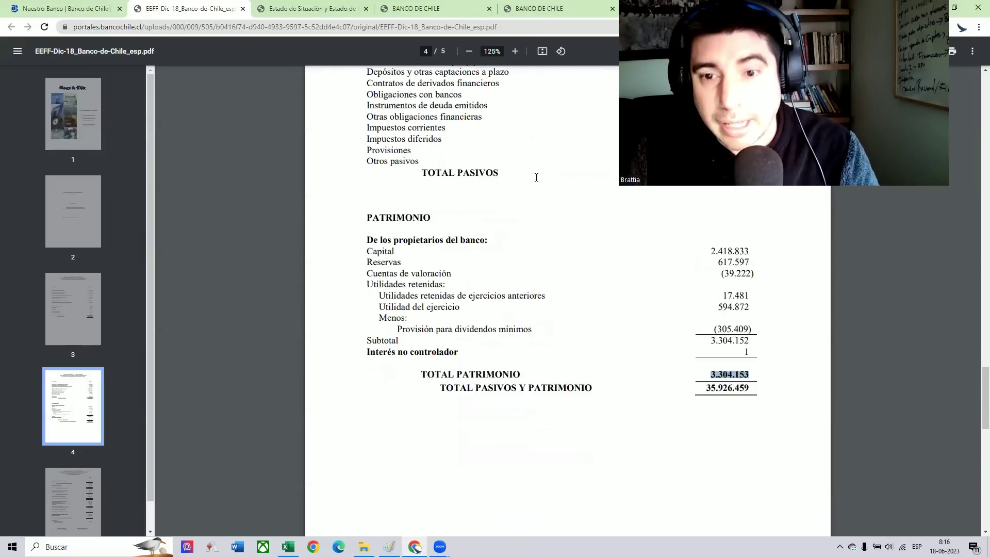
left_click(742, 375)
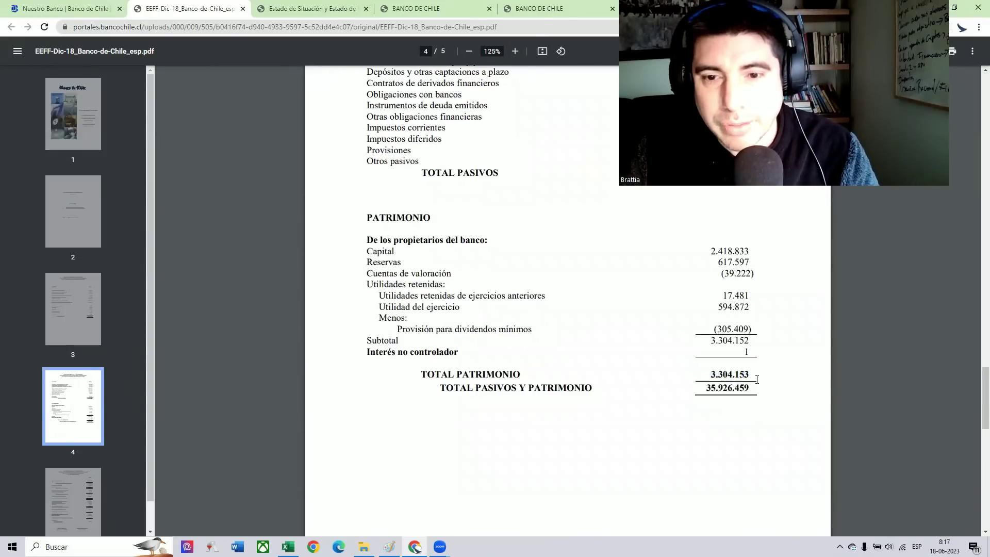
scroll(625, 355, "down", 12)
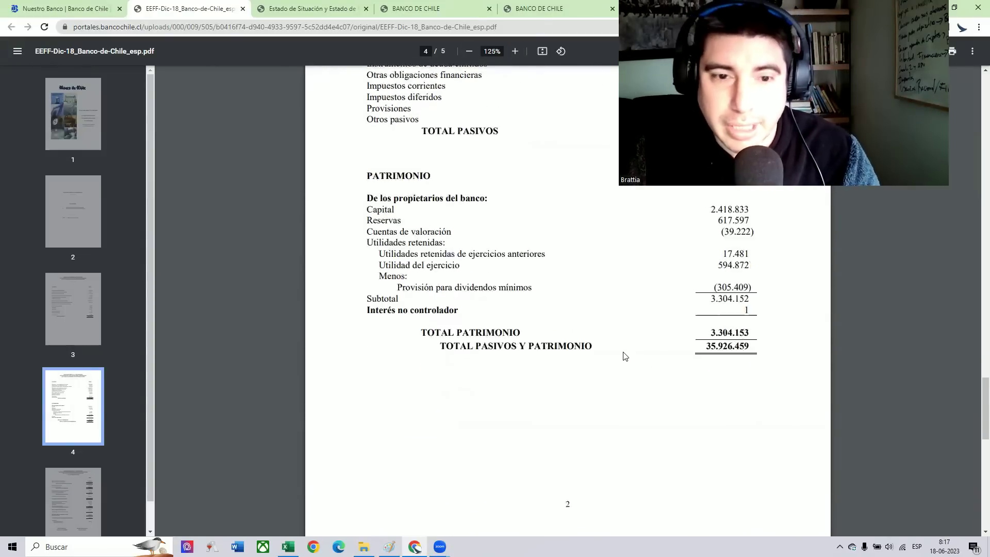
scroll(670, 371, "down", 1)
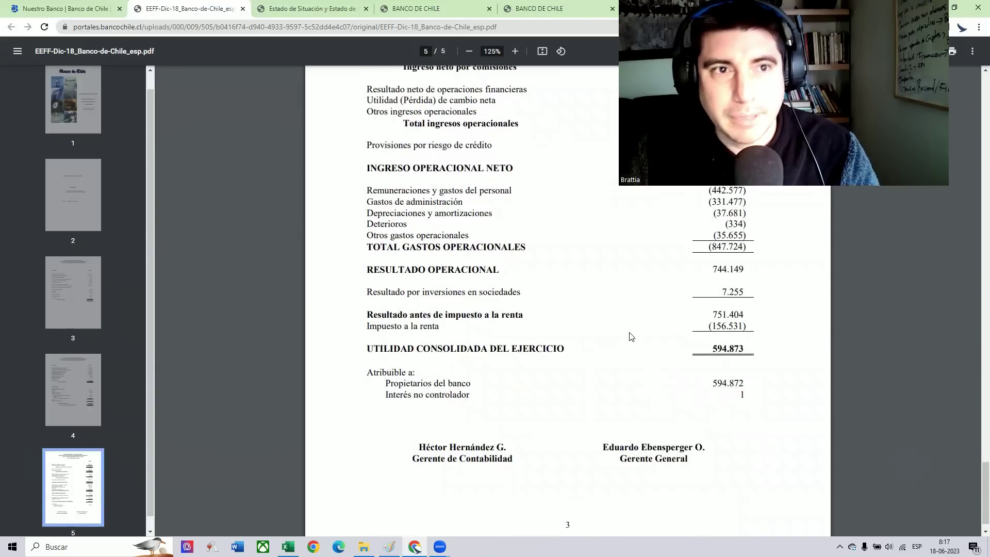
Step: Switch to the Excel workbook and review the Activos totales values for 2018 through 2022
key("alt+Tab")
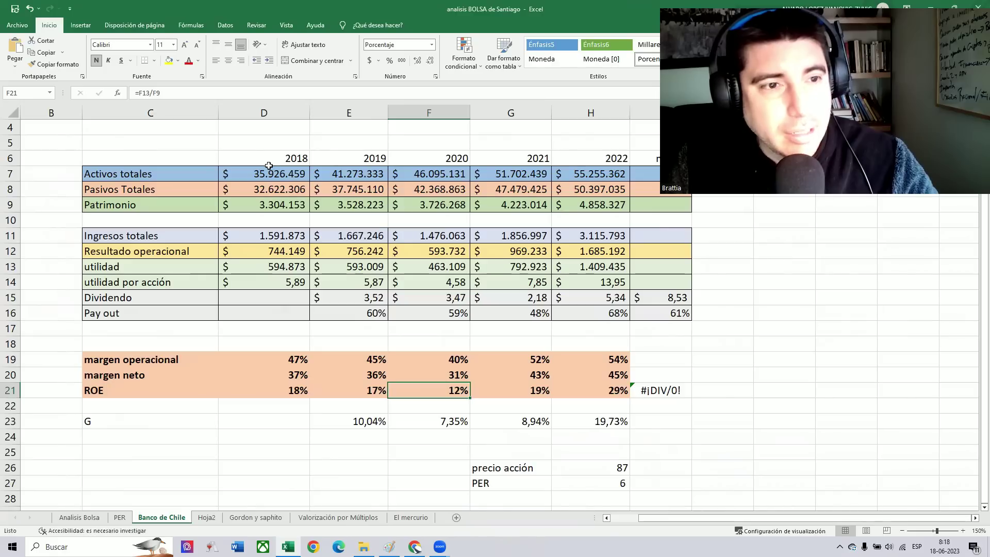
left_click(358, 175)
left_click(430, 172)
left_click(508, 172)
left_click(586, 171)
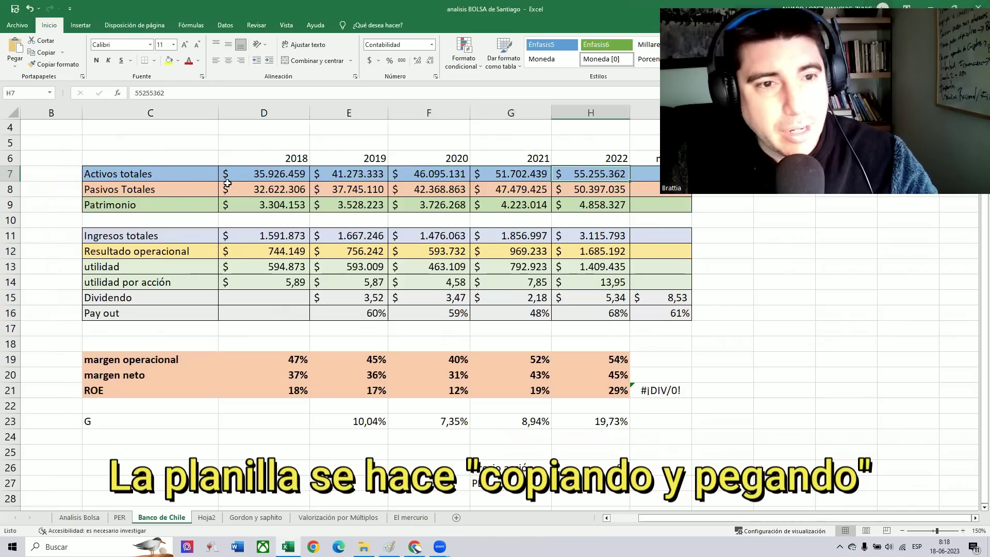
left_click(254, 176)
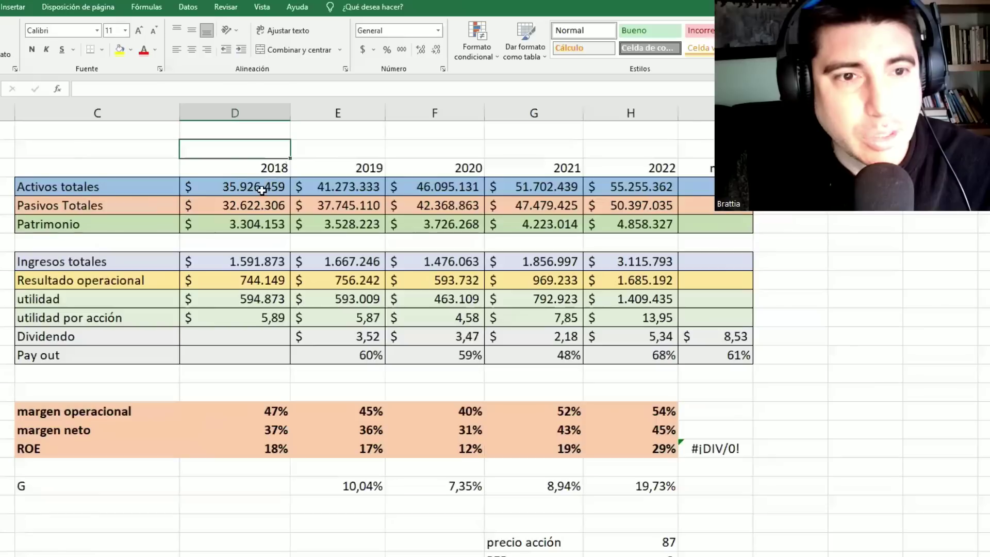
Step: Review the Activos totales and Pasivos Totales rows and inspect the Patrimonio formulas for 2018 and 2022
left_click_drag(289, 177, 639, 185)
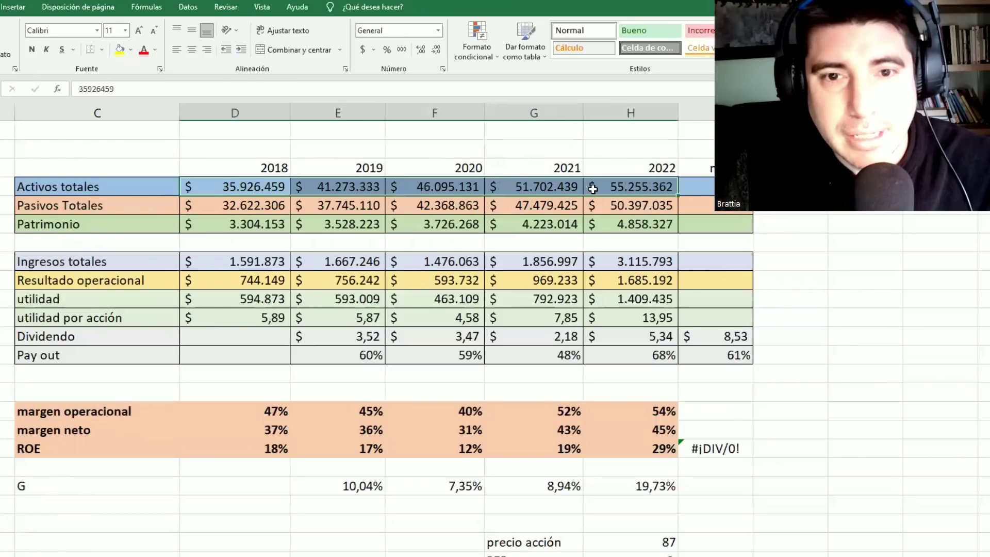
left_click_drag(222, 205, 620, 192)
left_click(206, 230)
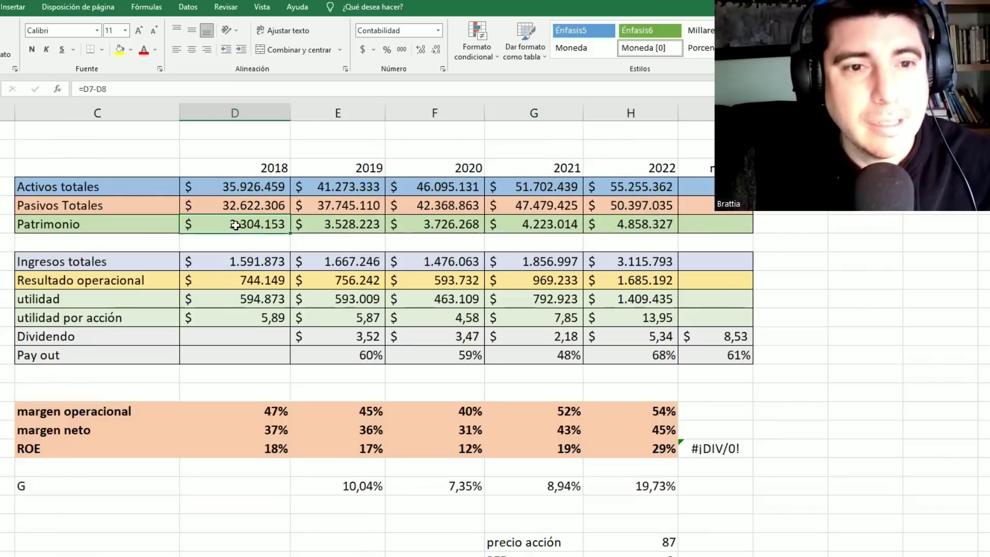
left_click(607, 224)
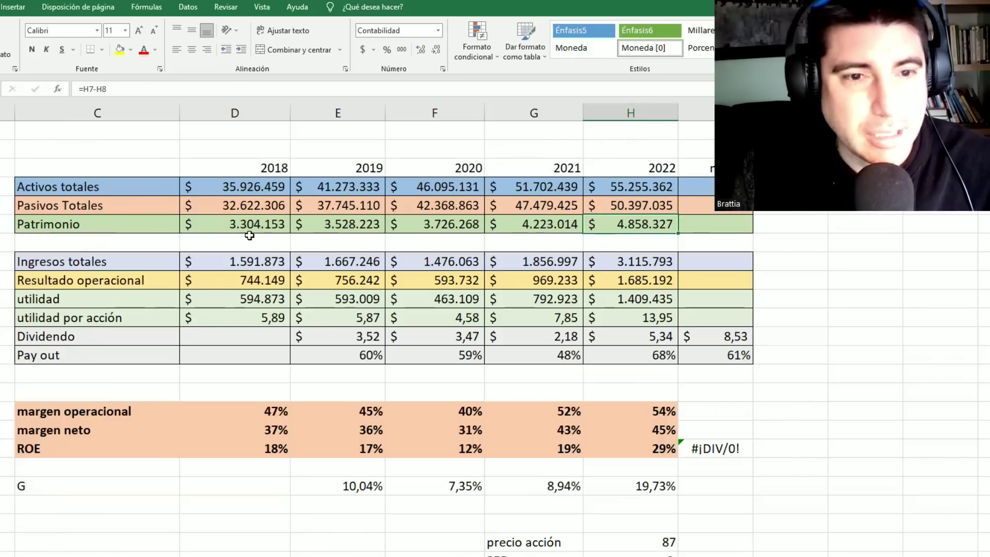
Step: Go through the Ingresos totales figures year by year from 2018 to 2022, ending with the whole row selected
scroll(225, 235, "down", 1)
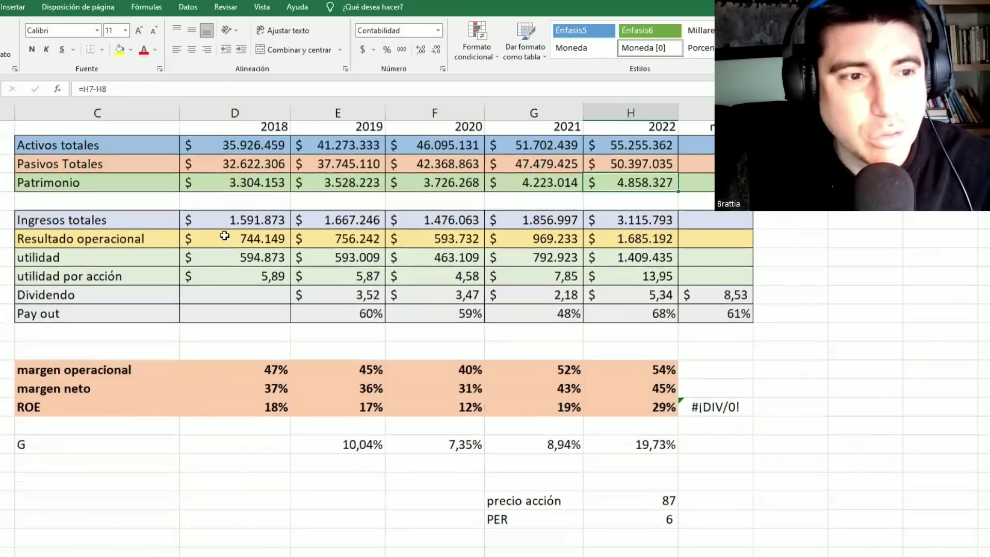
scroll(224, 236, "up", 1)
left_click(228, 261)
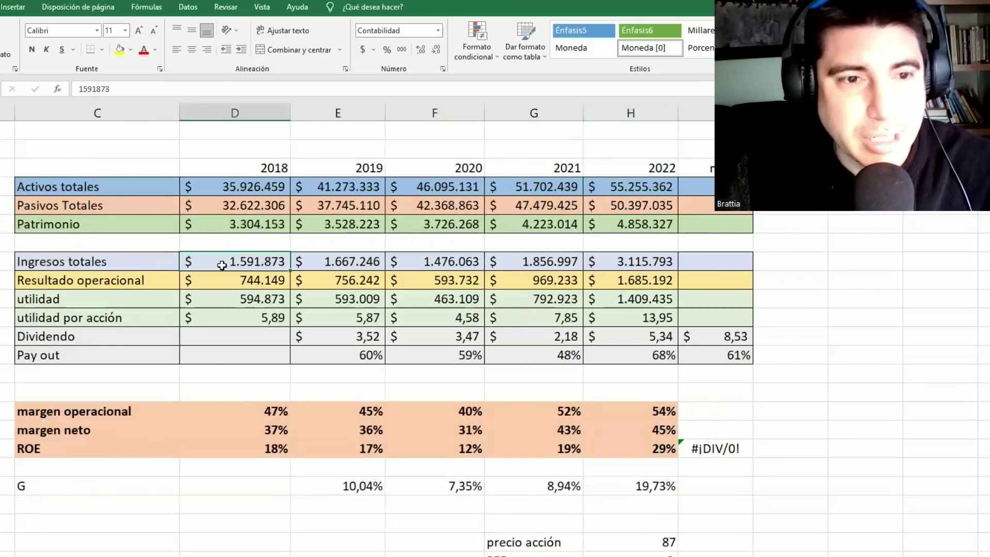
left_click(336, 263)
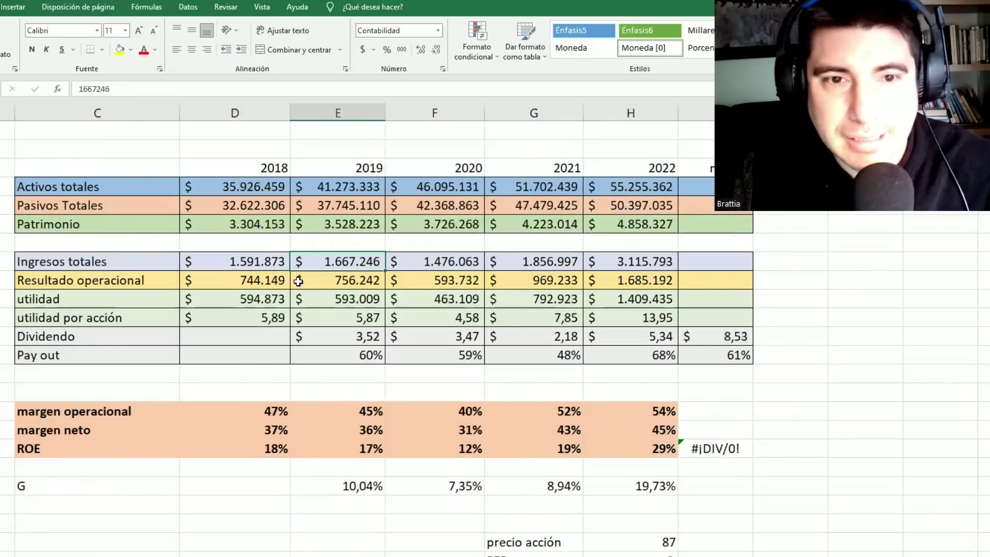
left_click(431, 259)
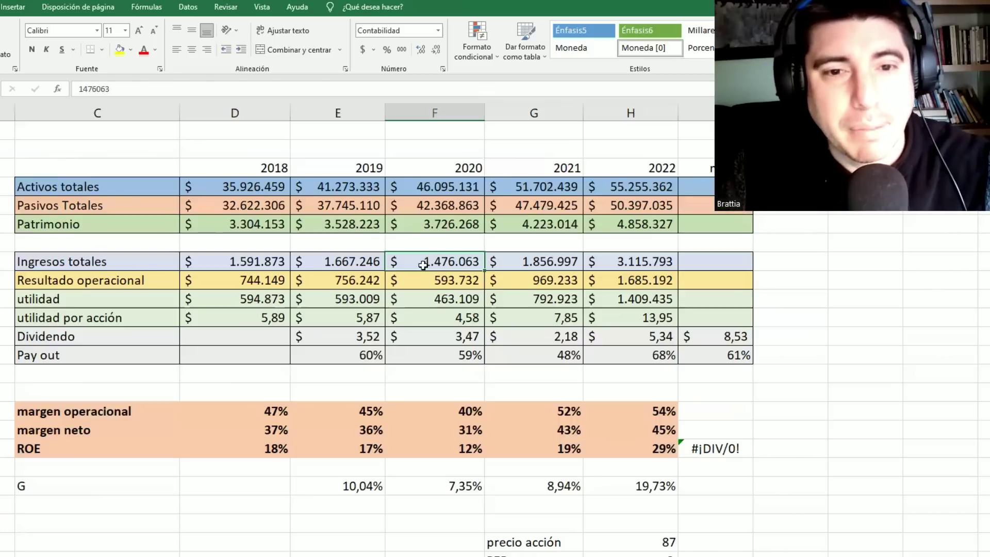
left_click(499, 256)
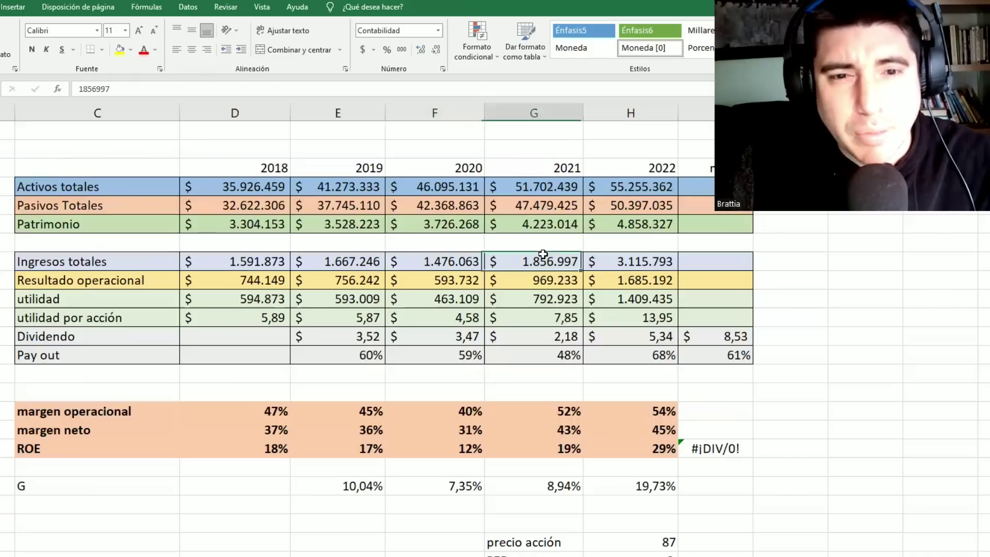
left_click(644, 256)
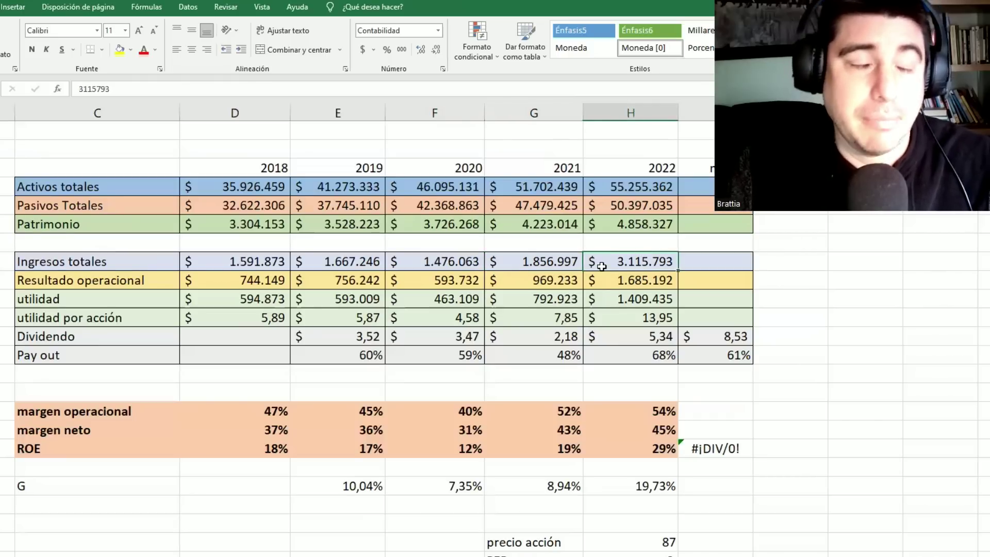
left_click(233, 263)
left_click_drag(301, 266, 629, 260)
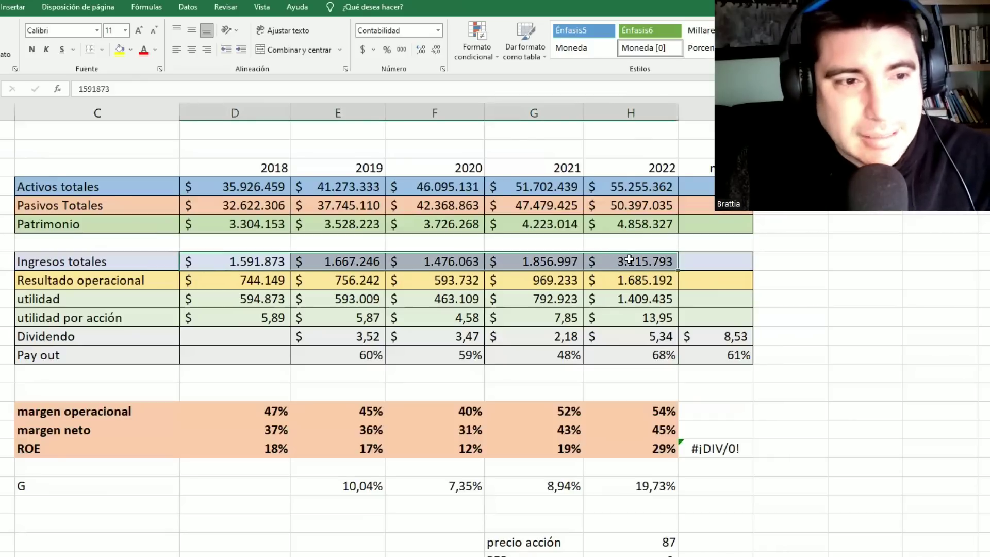
Step: Review the Resultado operacional row from 2018 to 2022 and check the 2022 value
left_click(217, 276)
left_click_drag(217, 276, 597, 279)
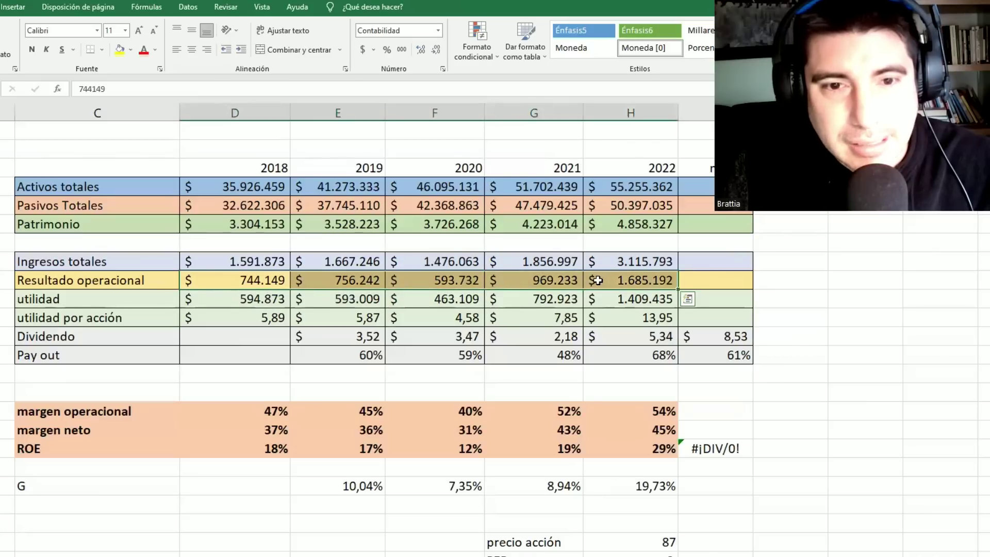
left_click(556, 279)
left_click(603, 278)
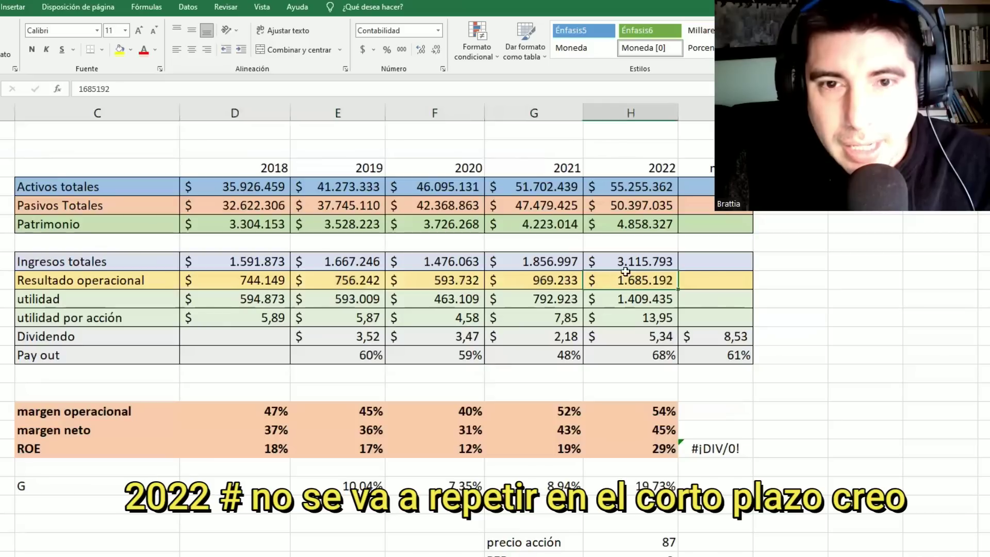
Step: Fill the 2022 year header cell with dark blue to mark that year
left_click(621, 161)
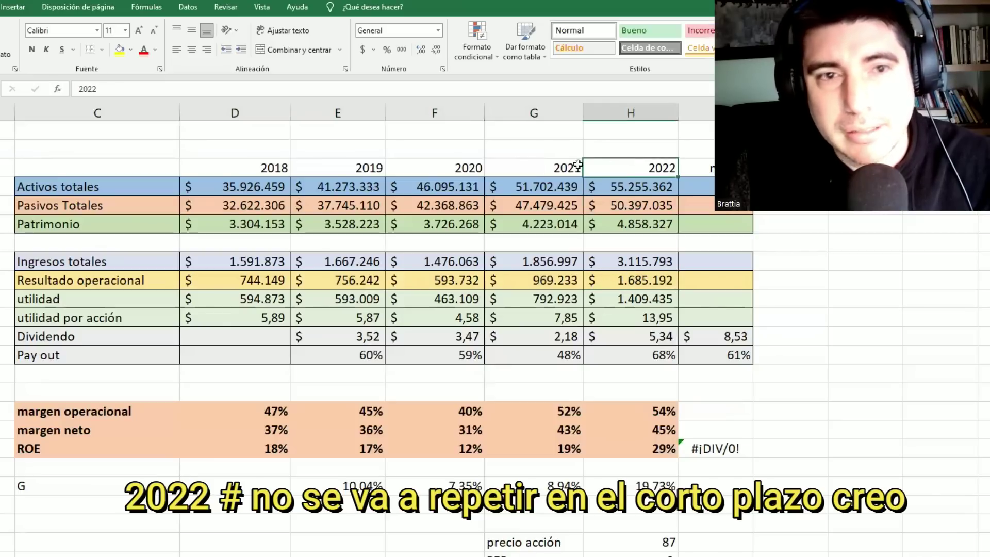
left_click(131, 50)
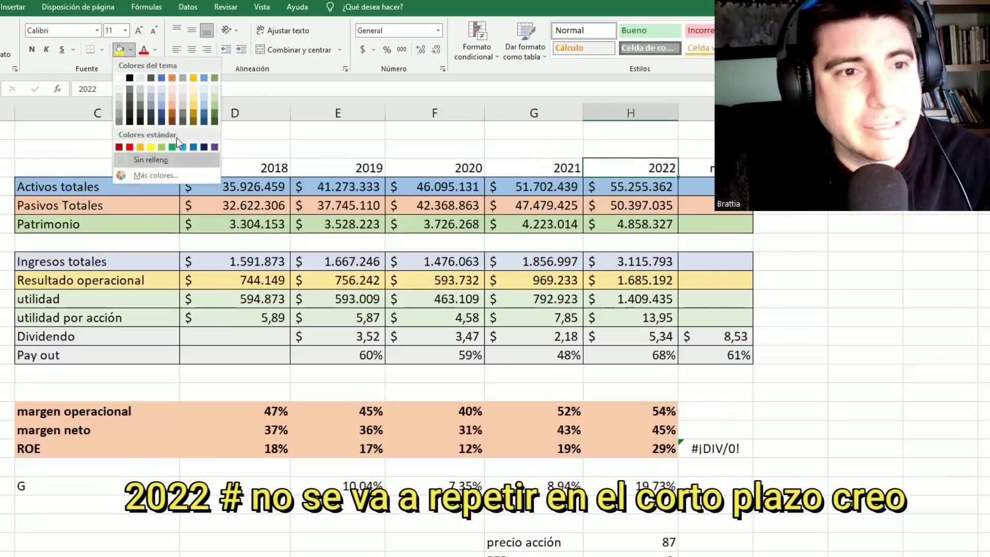
left_click(157, 112)
left_click(793, 259)
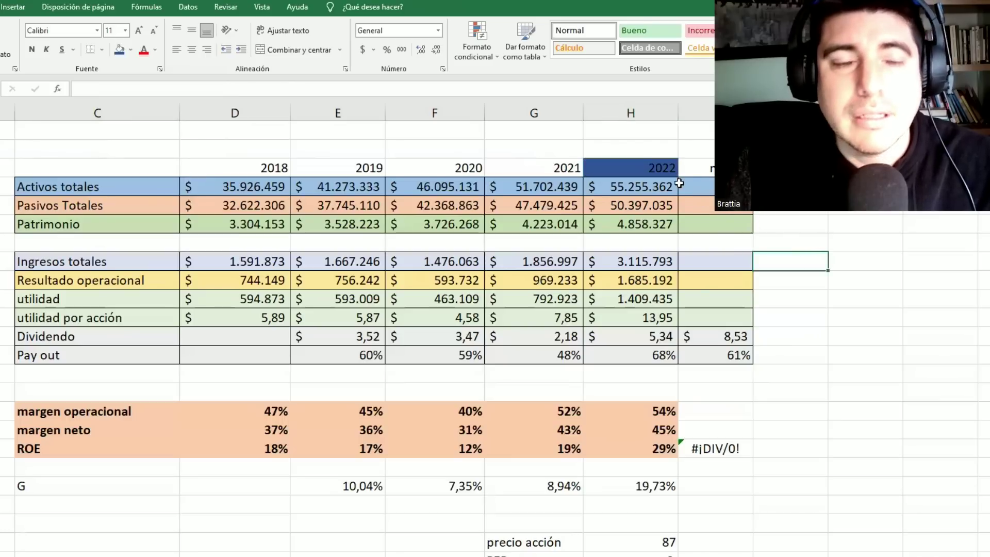
Step: Clear the header text in the cell beside the 2022 year header
double_click(705, 165)
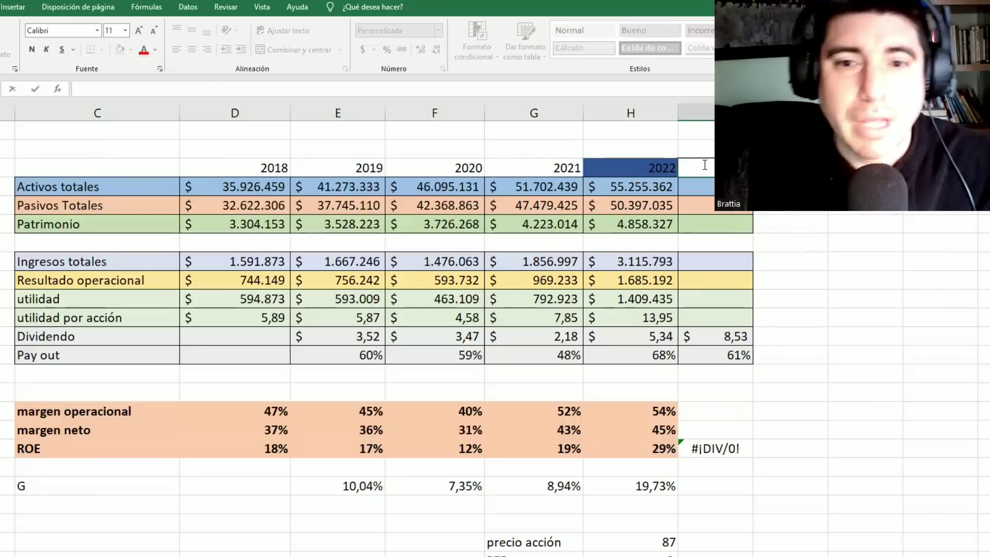
left_click(825, 268)
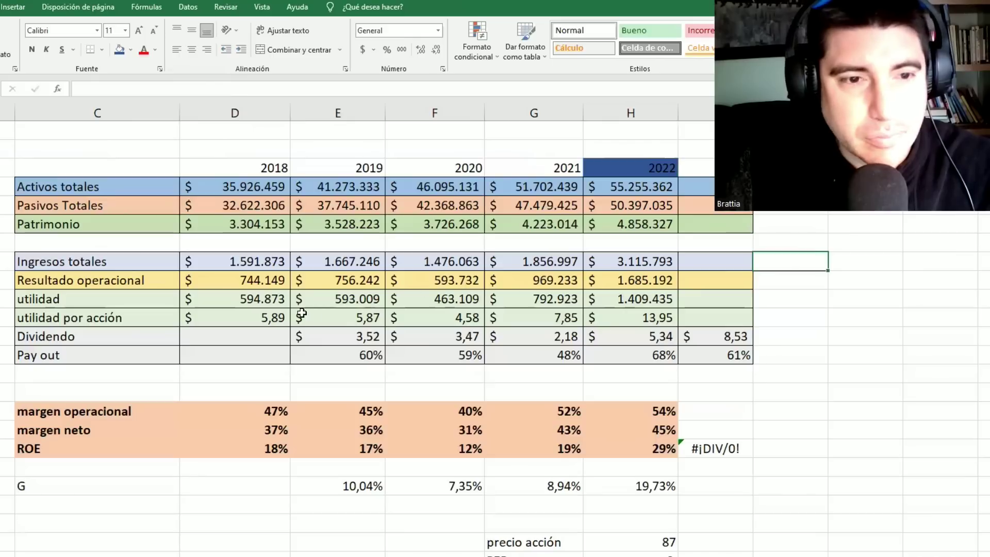
Step: Review the utilidad row from 2018 to 2022, checking the 2020, 2021 and 2022 figures individually
left_click_drag(211, 301, 611, 305)
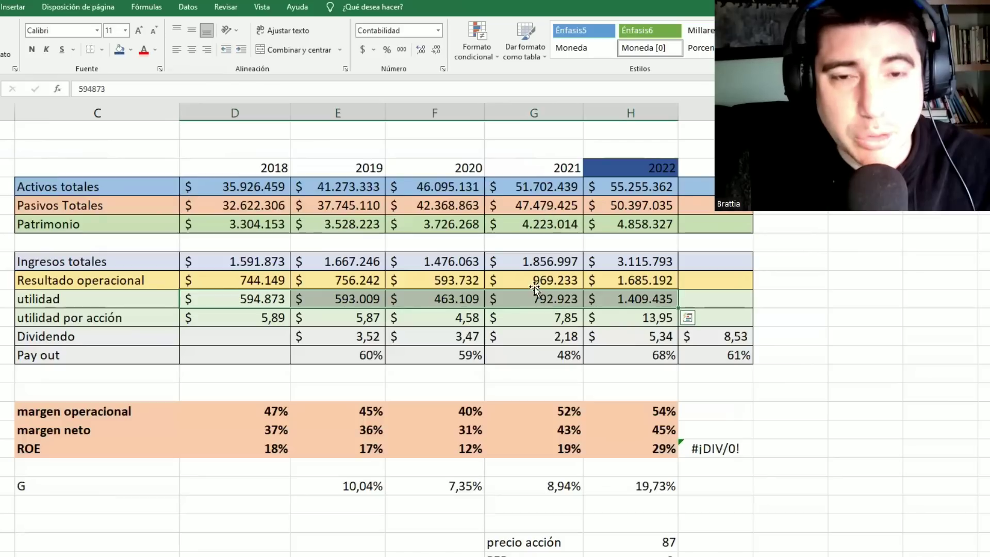
left_click(508, 295)
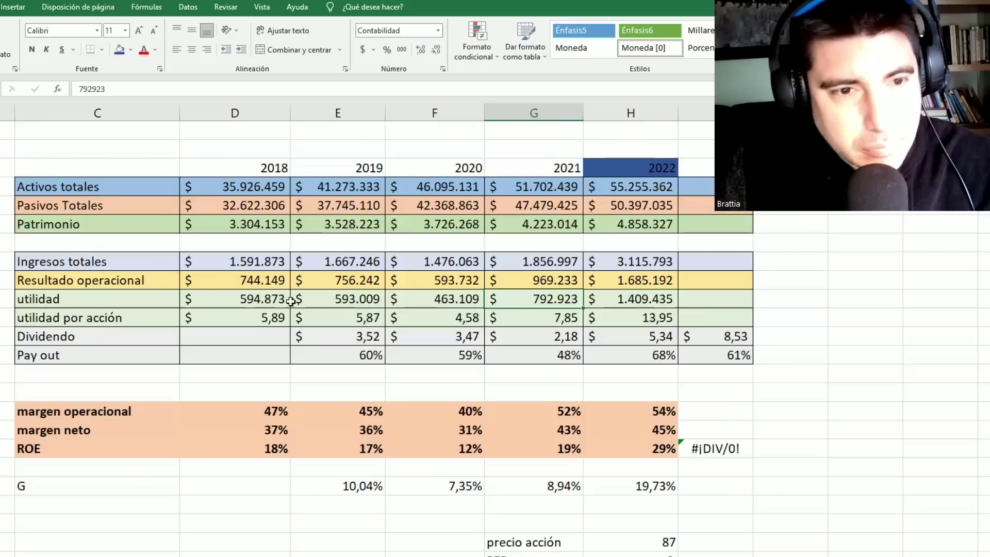
left_click(469, 300)
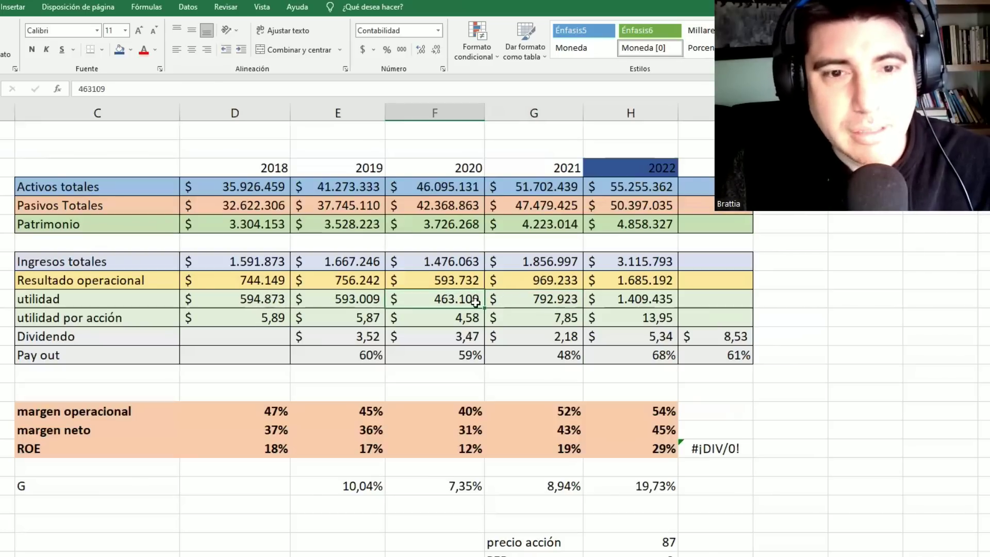
left_click(523, 295)
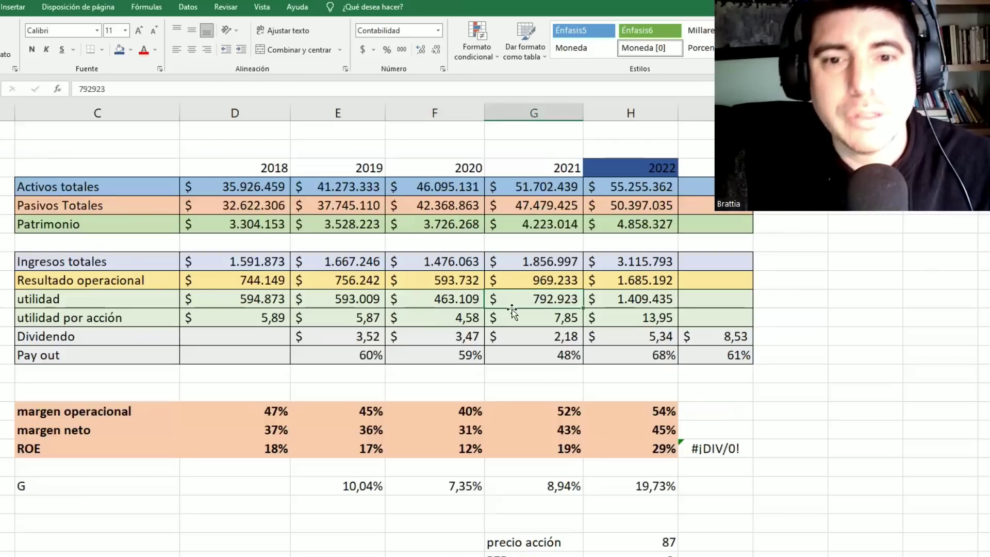
left_click(594, 298)
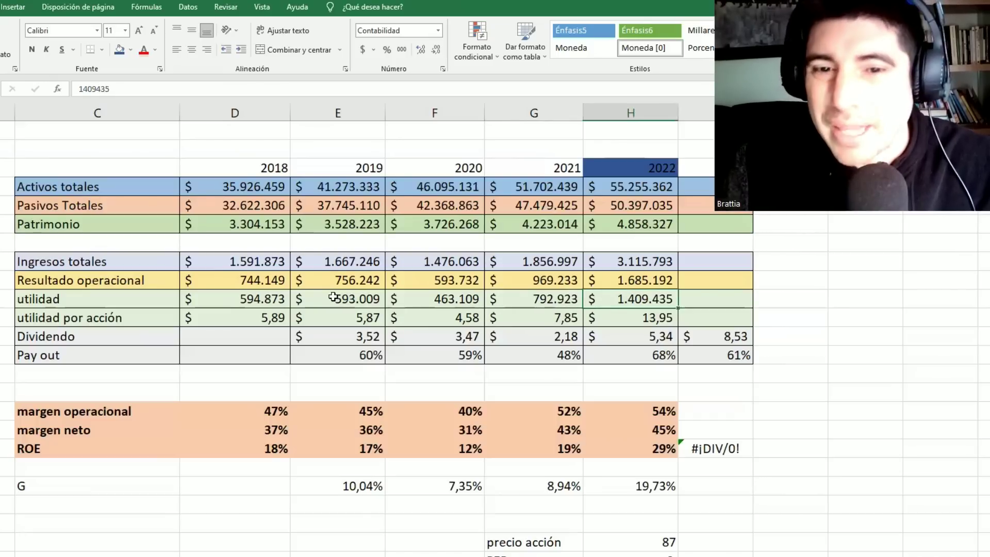
Step: Review the Dividendo row from 2019 onward, then check the dividend in the unlabelled column after 2022 and its empty header
scroll(333, 297, "down", 1)
left_click_drag(328, 282, 714, 280)
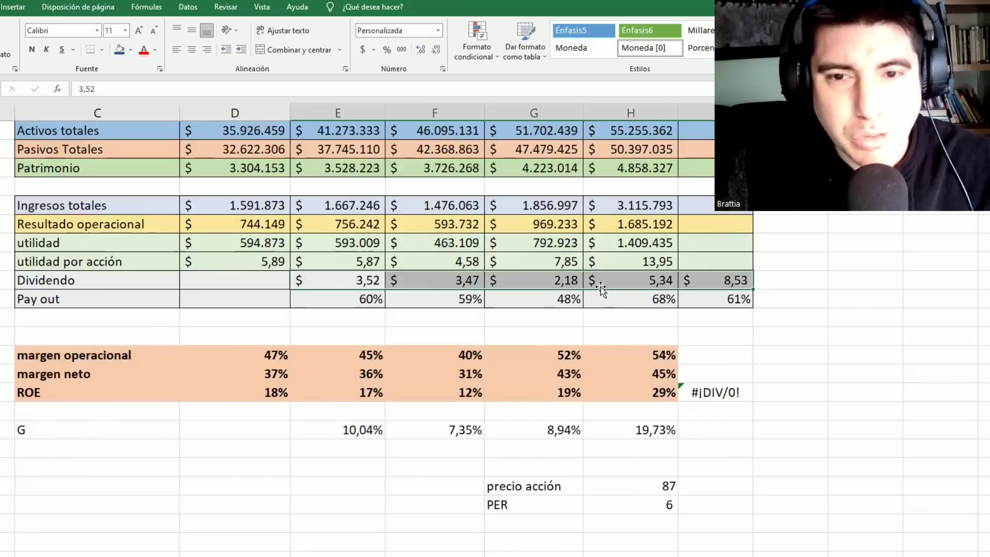
scroll(714, 280, "up", 1)
left_click(714, 336)
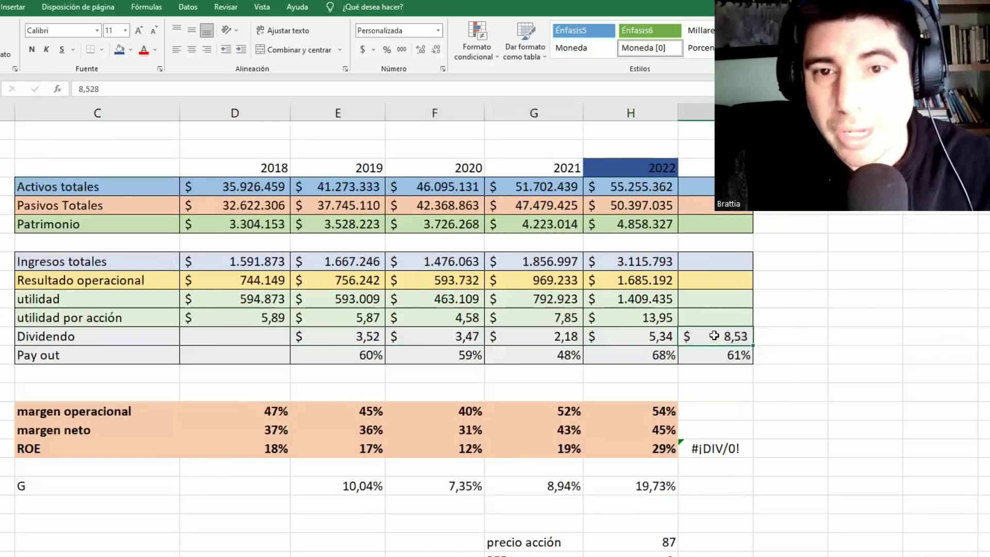
scroll(714, 336, "up", 1)
left_click(706, 222)
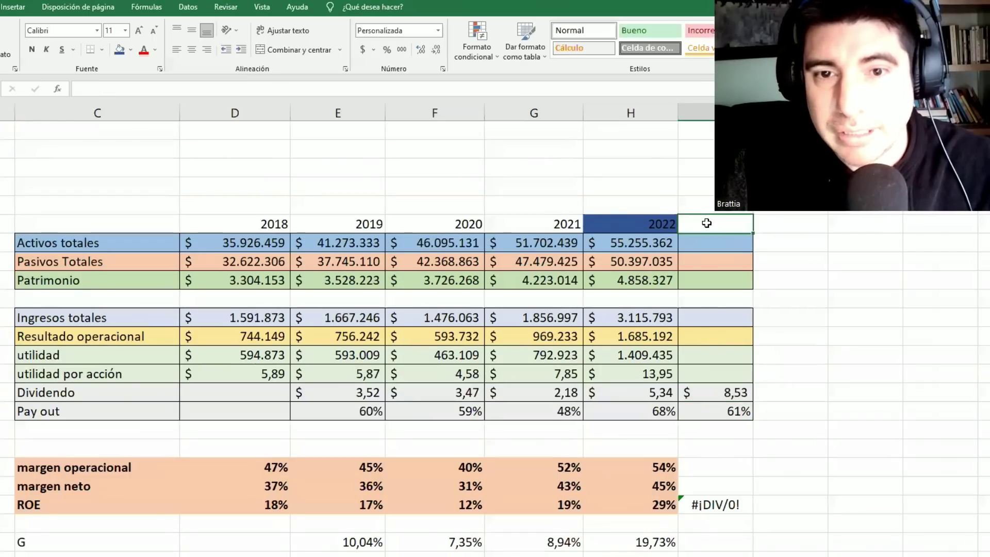
Step: Match the 2022 and 2021 year headers with their Dividendo values, then check the 2020 header
left_click(648, 222)
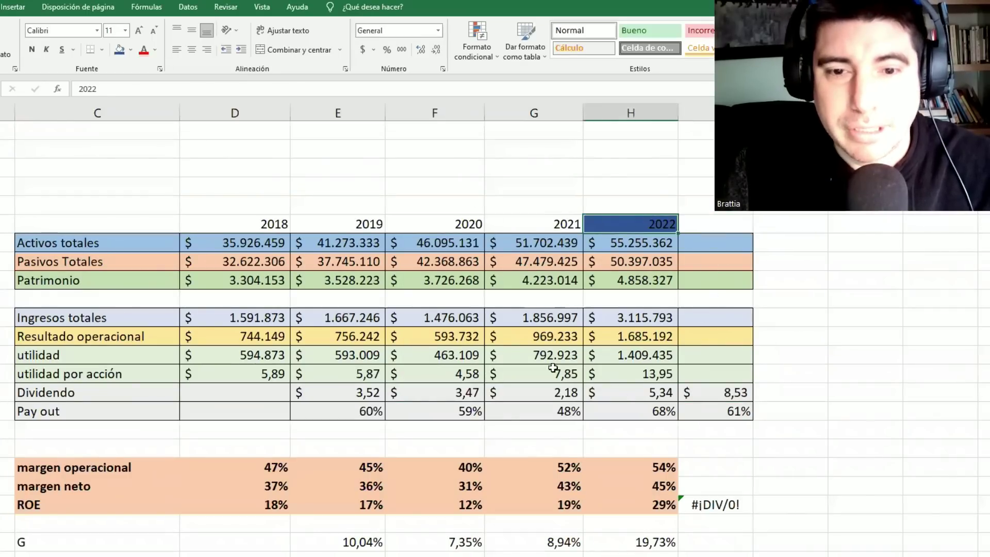
left_click(623, 389)
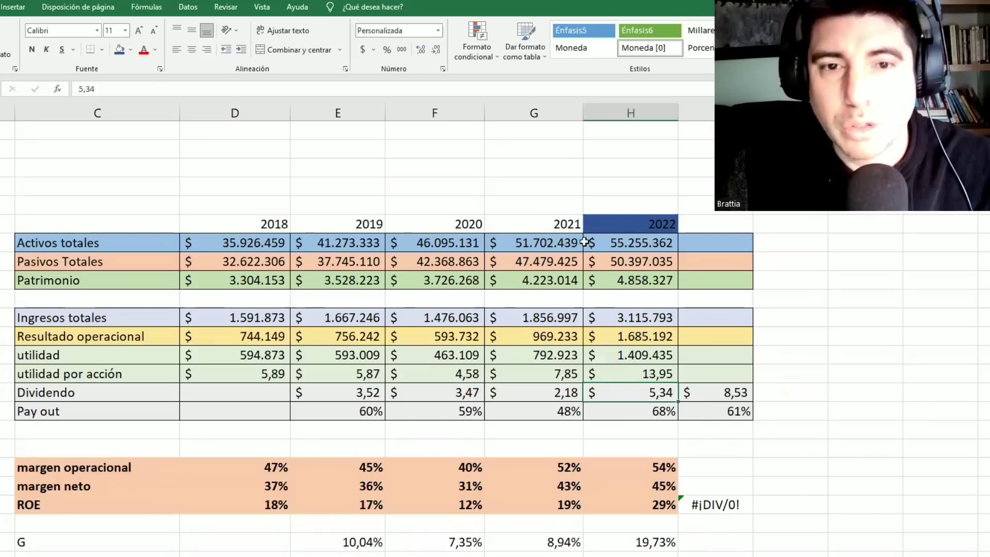
left_click(549, 219)
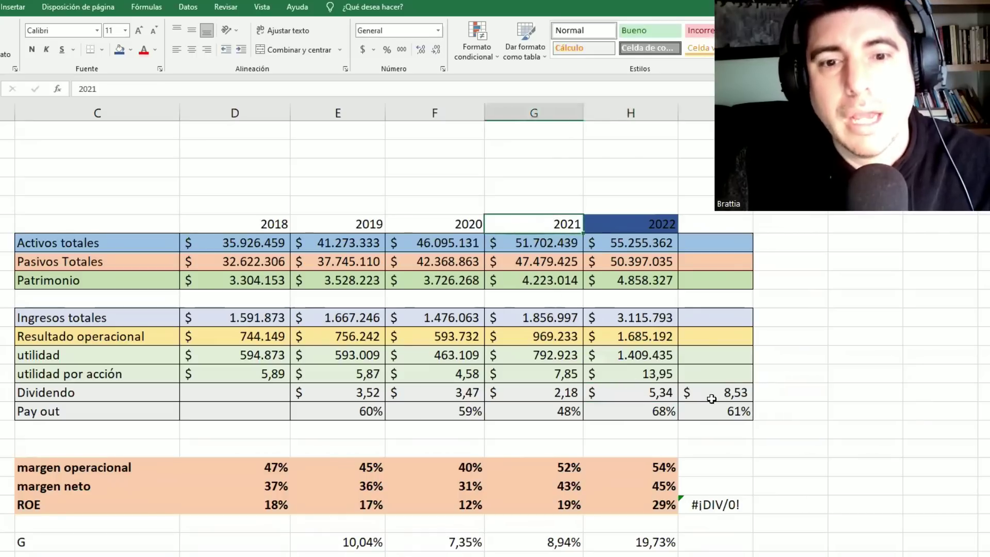
left_click(521, 390)
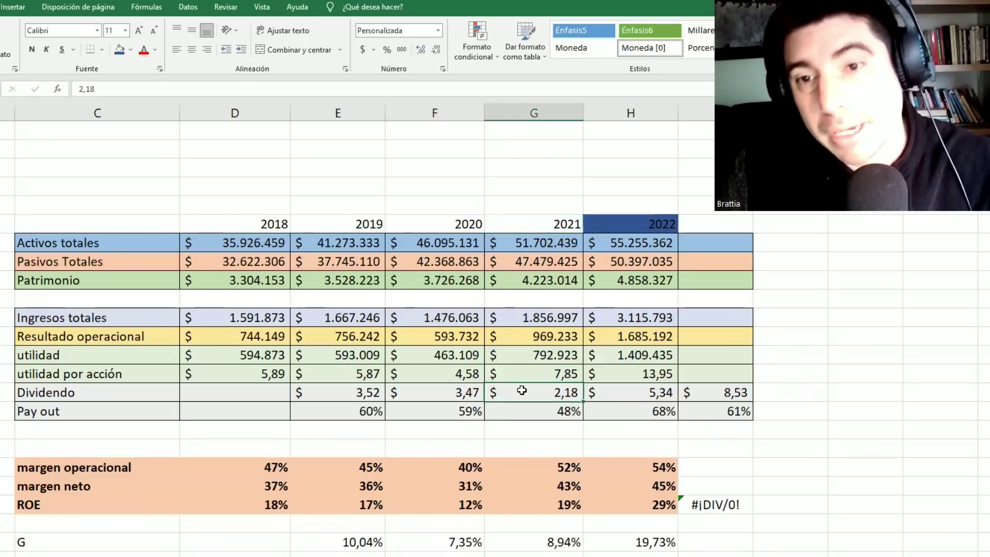
left_click(421, 219)
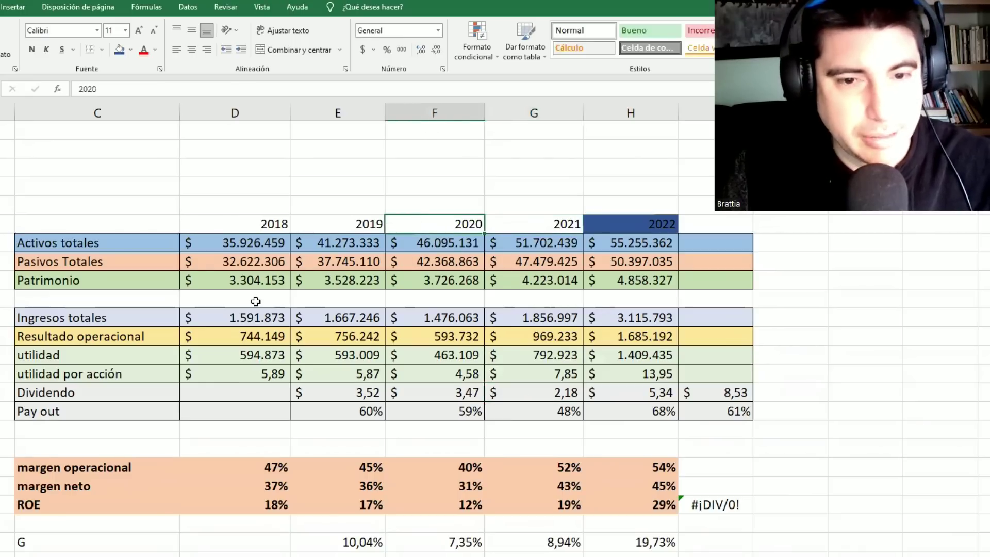
Step: Review the ROE row from 2018 to 2022 and inspect the 2020 formula
scroll(255, 301, "down", 3)
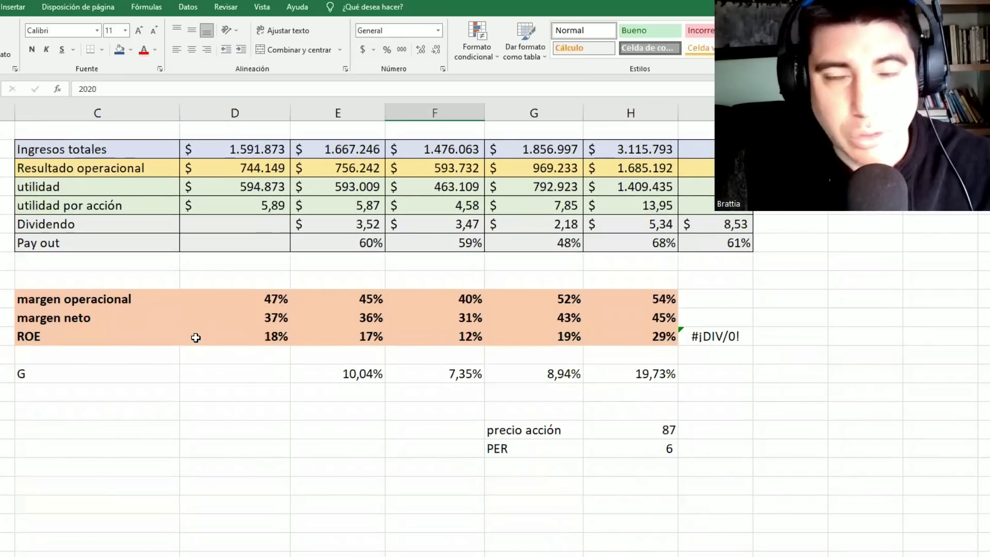
left_click_drag(257, 333, 658, 336)
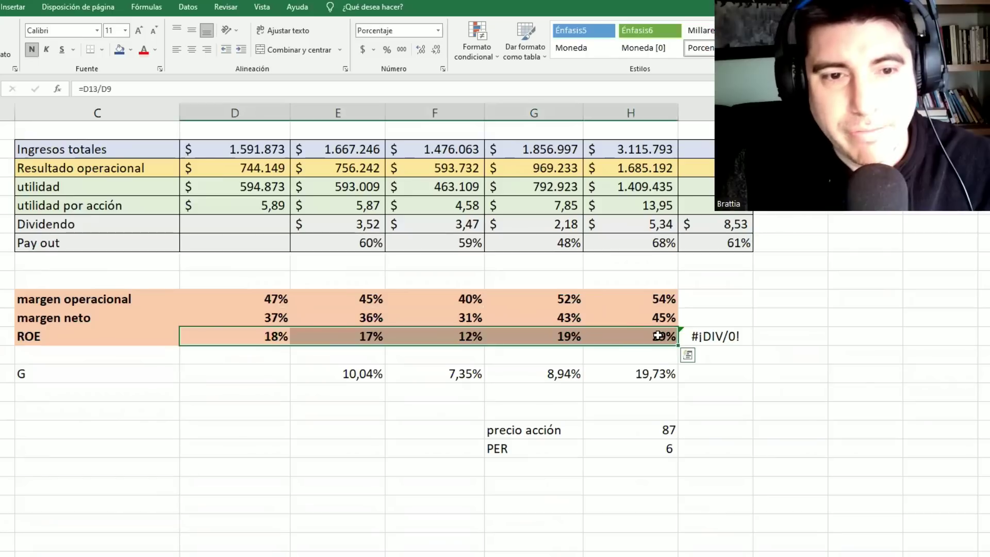
left_click(499, 271)
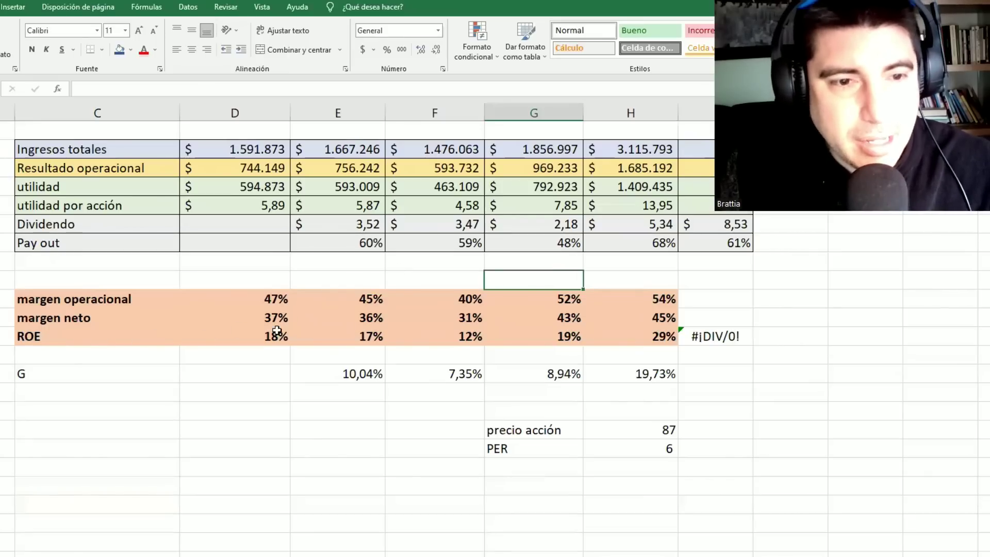
left_click_drag(235, 342, 648, 343)
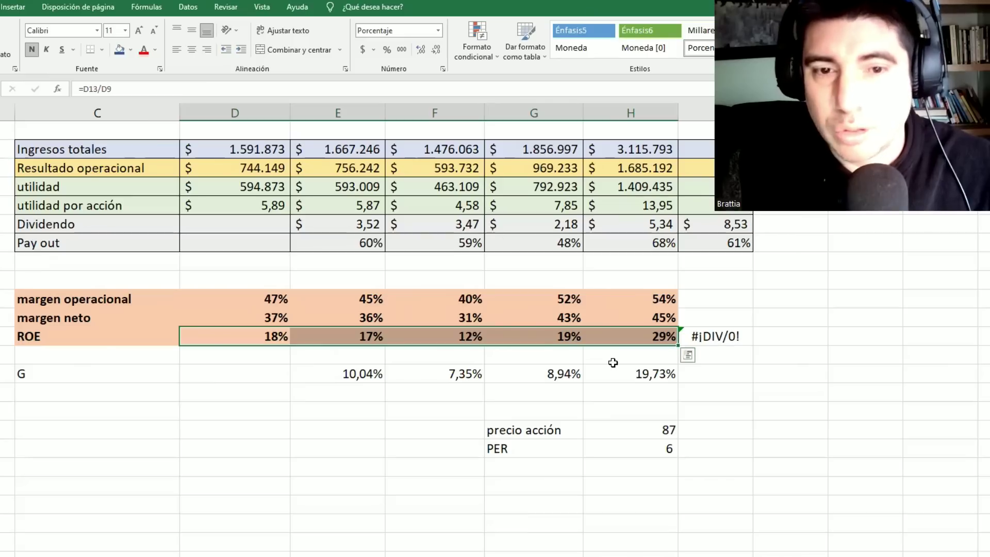
left_click(432, 335)
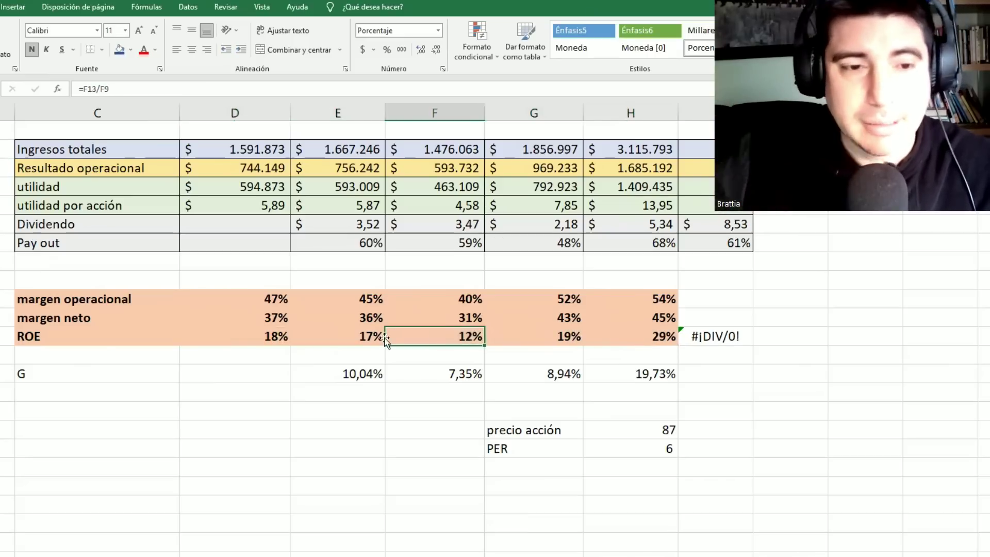
left_click_drag(212, 336, 655, 322)
left_click(433, 337)
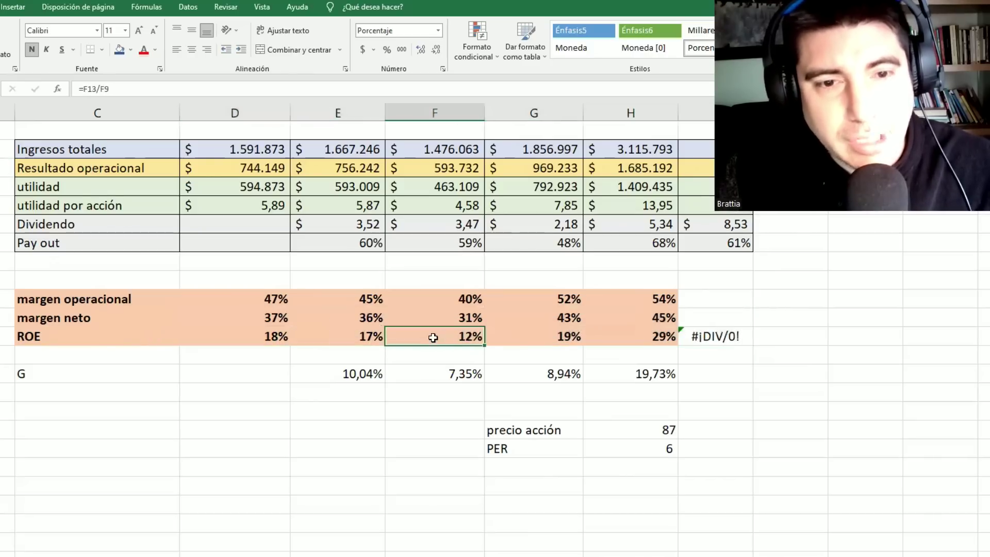
Step: Fill the cell above the 2020 margen operacional with dark blue and label it "pandemia"
left_click(435, 279)
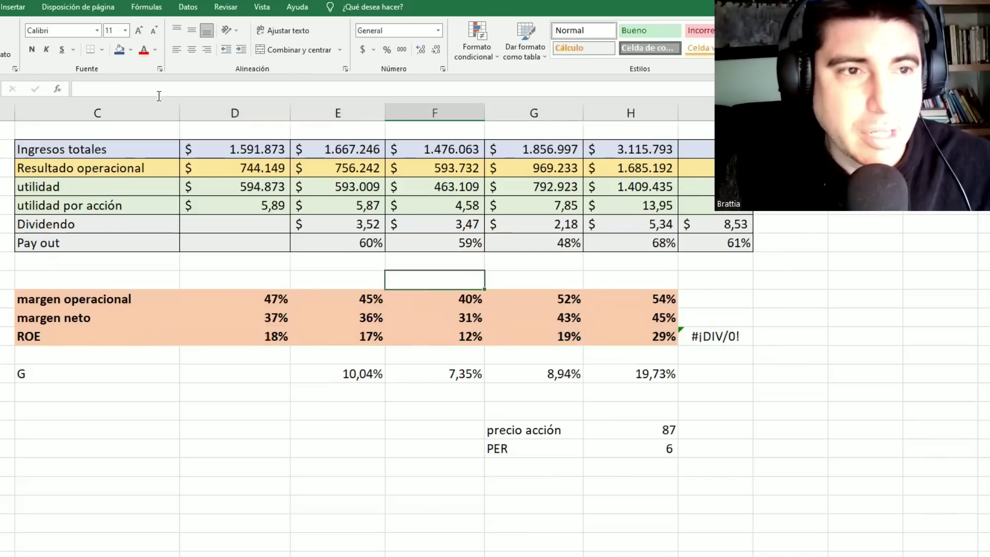
left_click(130, 51)
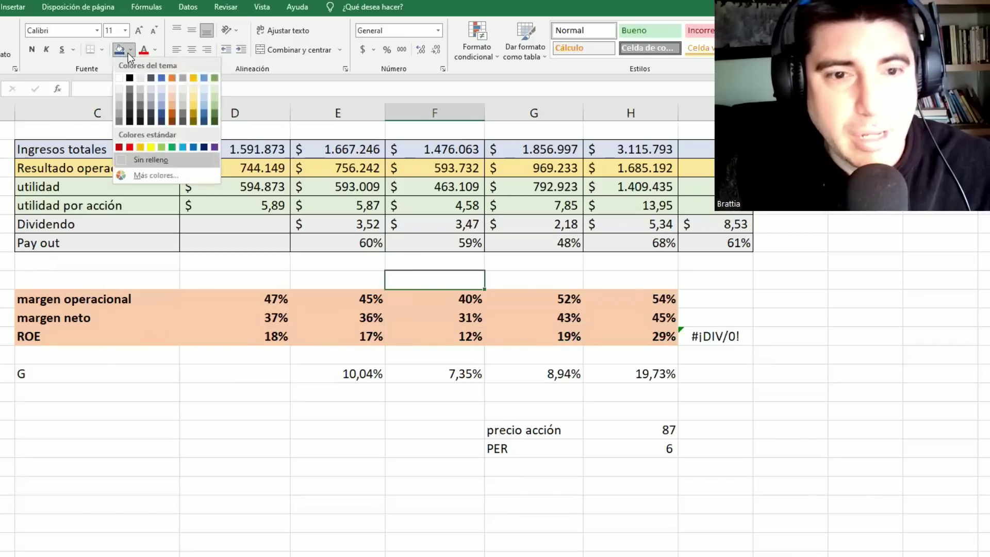
left_click(158, 120)
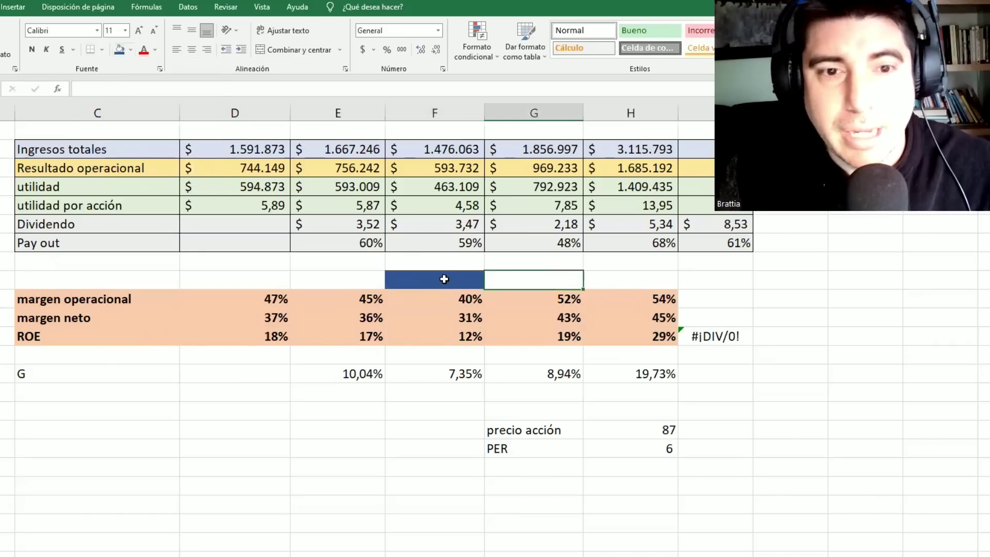
type("pandemia")
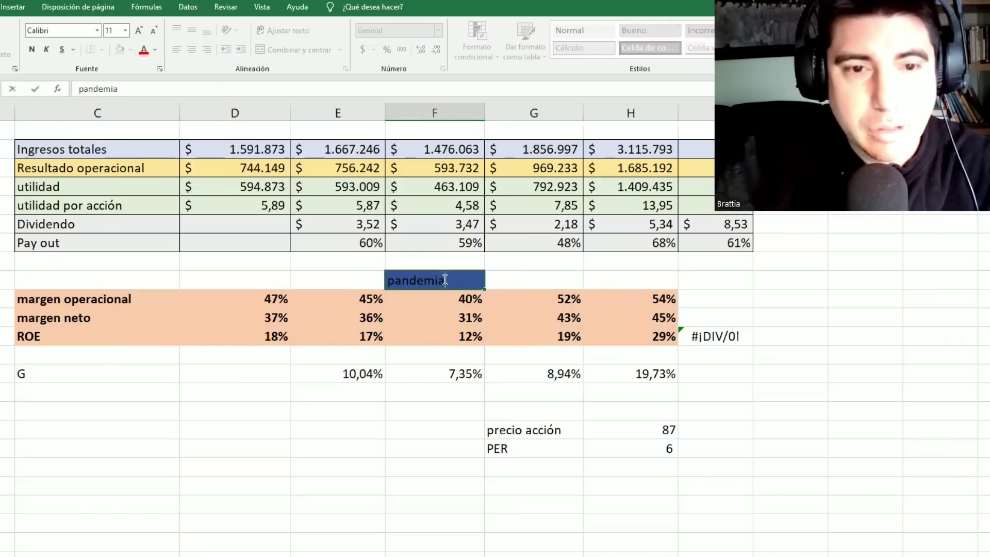
left_click(816, 397)
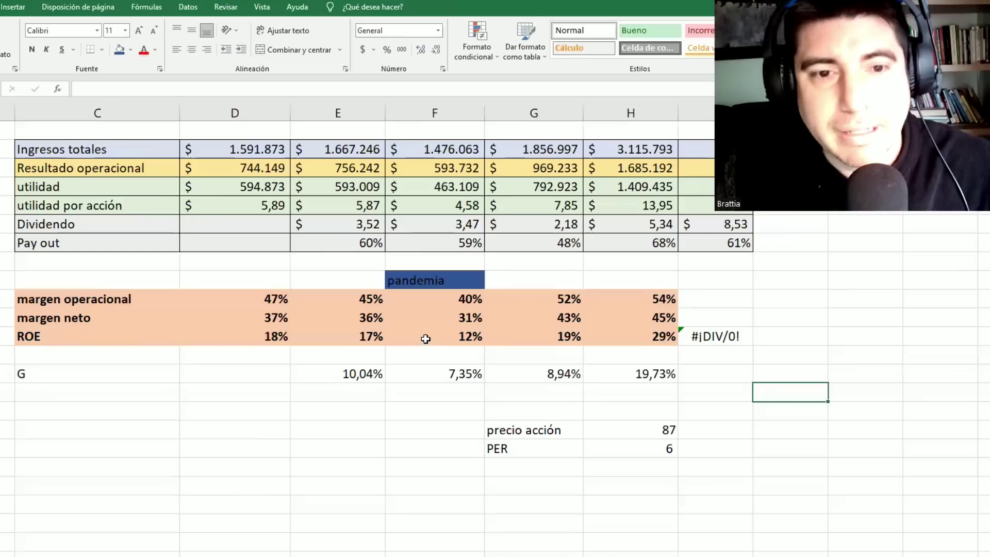
Step: Go through the ROE values year by year, comparing 2018, 2019 and 2020 with 2021 and 2022
left_click(424, 338)
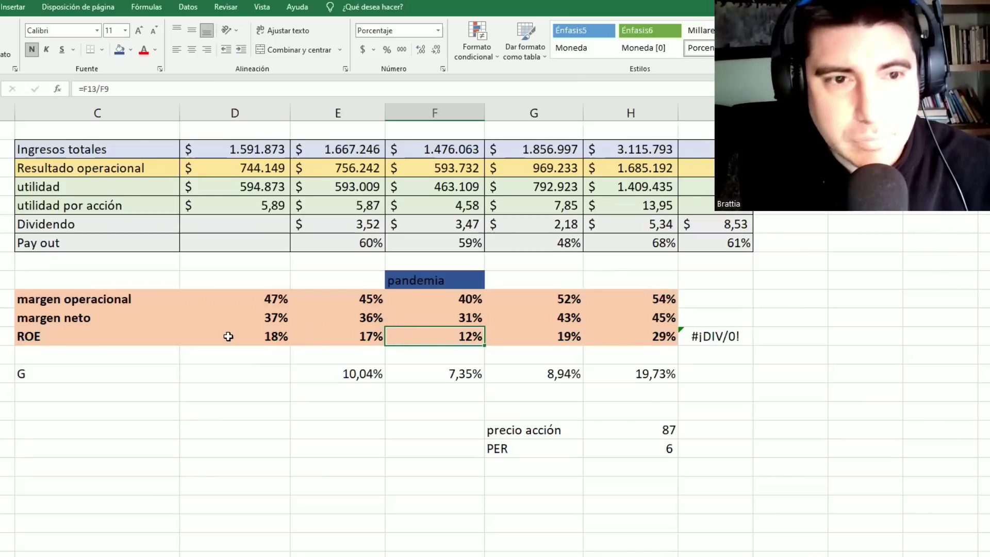
scroll(228, 337, "up", 2)
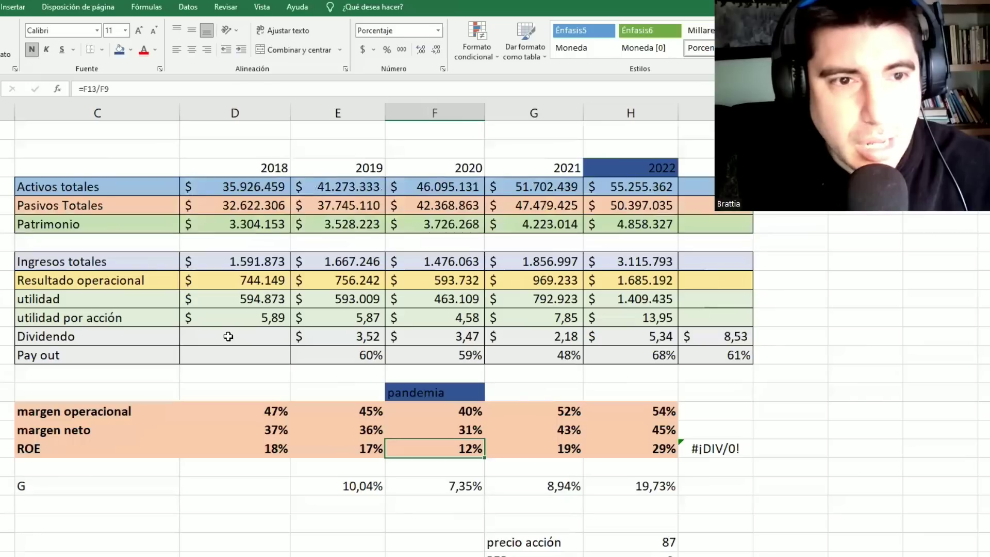
left_click(323, 456)
left_click(245, 442)
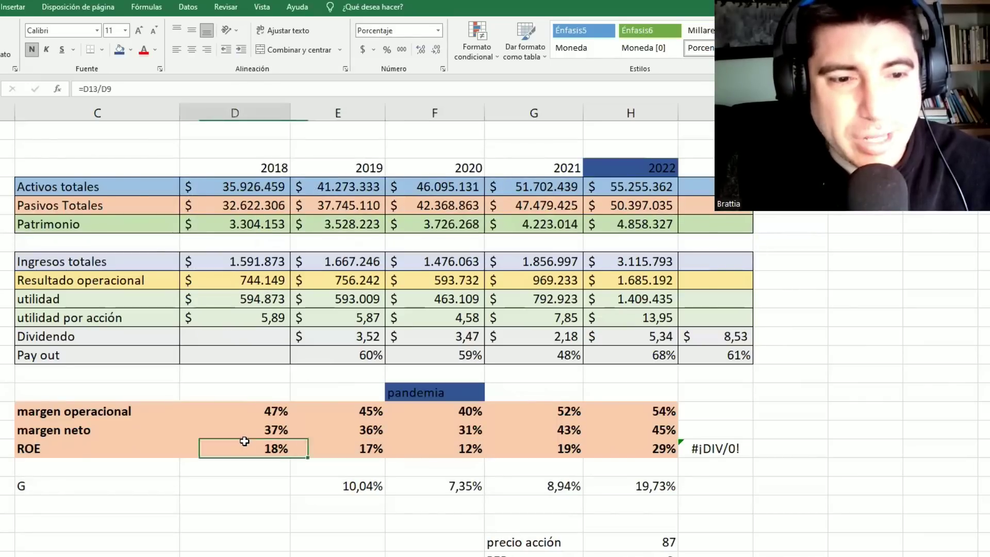
left_click(369, 452)
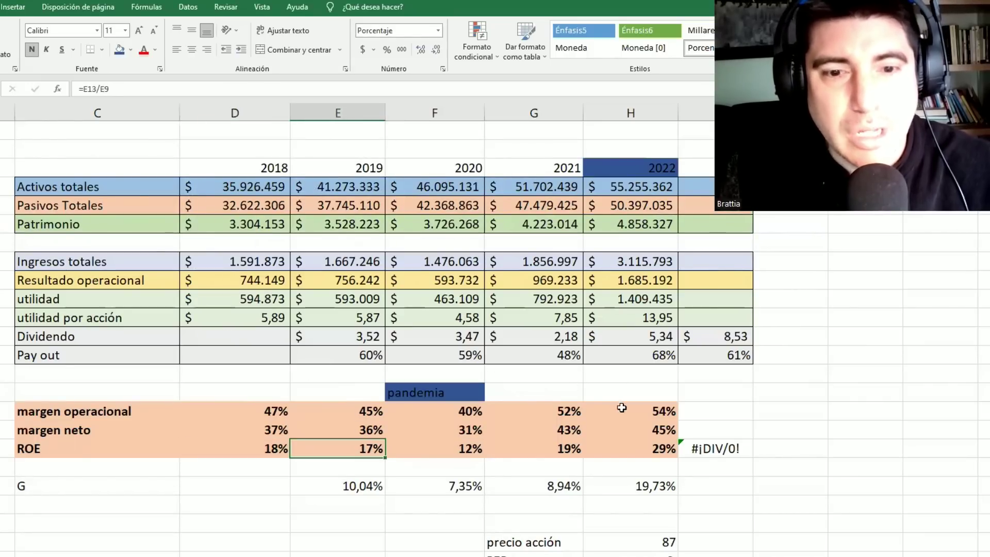
left_click(531, 454)
left_click(624, 449)
left_click(516, 444)
left_click(636, 449)
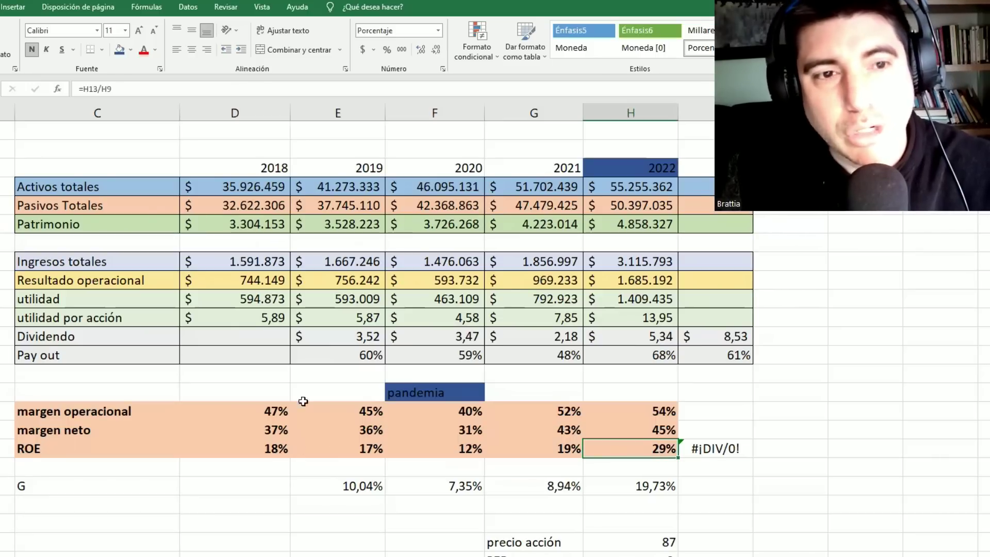
left_click(225, 447)
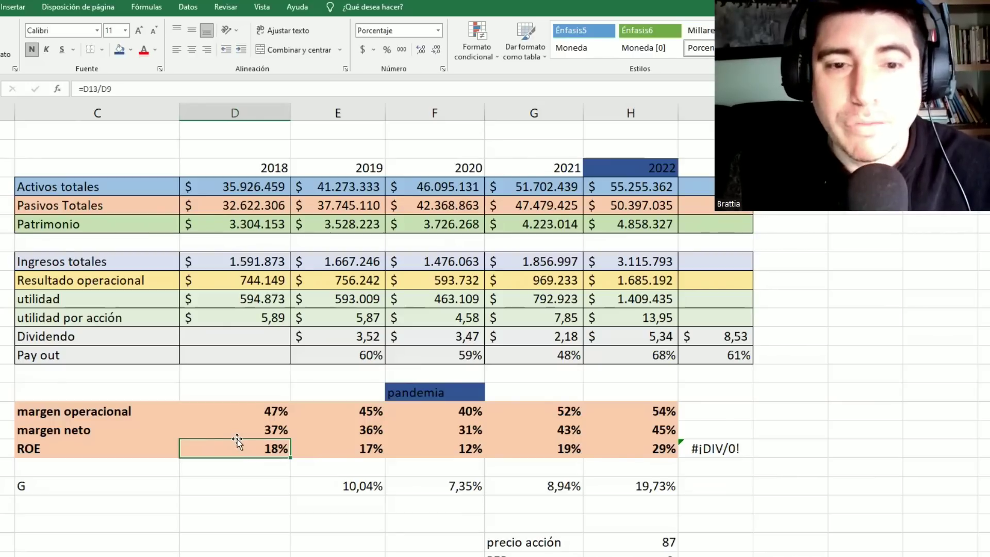
Step: Label cell D32 below the G row as "Bolsa libro", then check the 2019 G value's formula
scroll(237, 441, "down", 4)
left_click(209, 436)
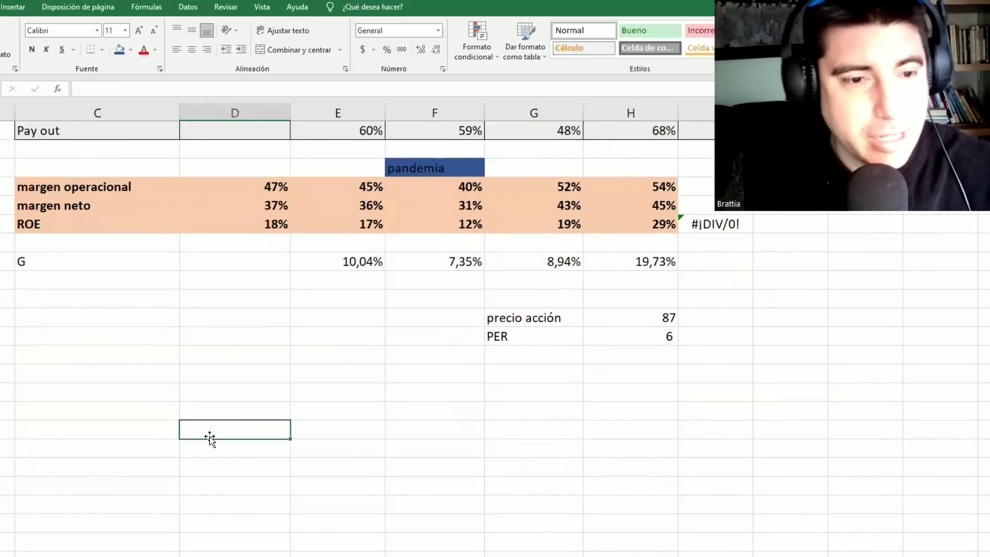
type("Bolsa libro")
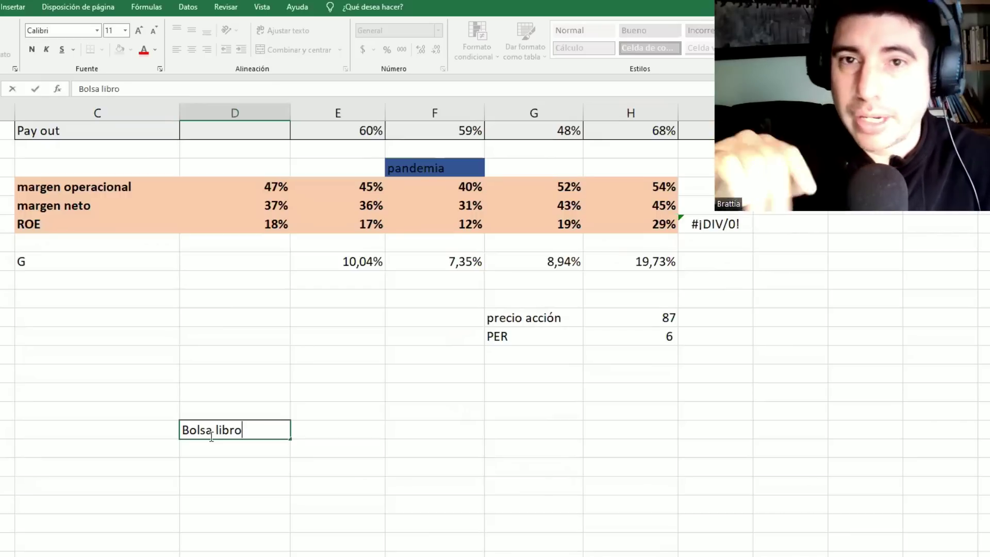
scroll(209, 435, "up", 2)
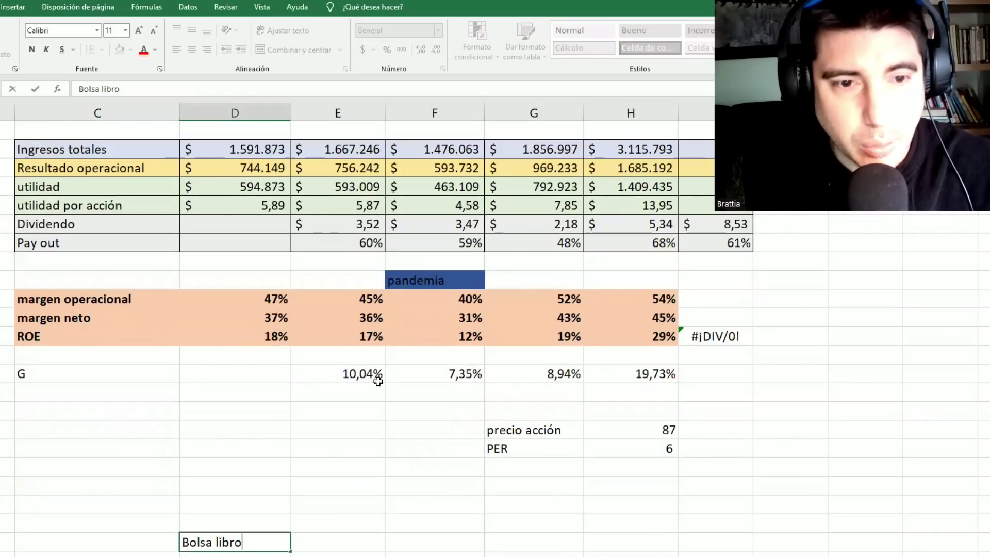
left_click(326, 379)
left_click(108, 373)
left_click(364, 377)
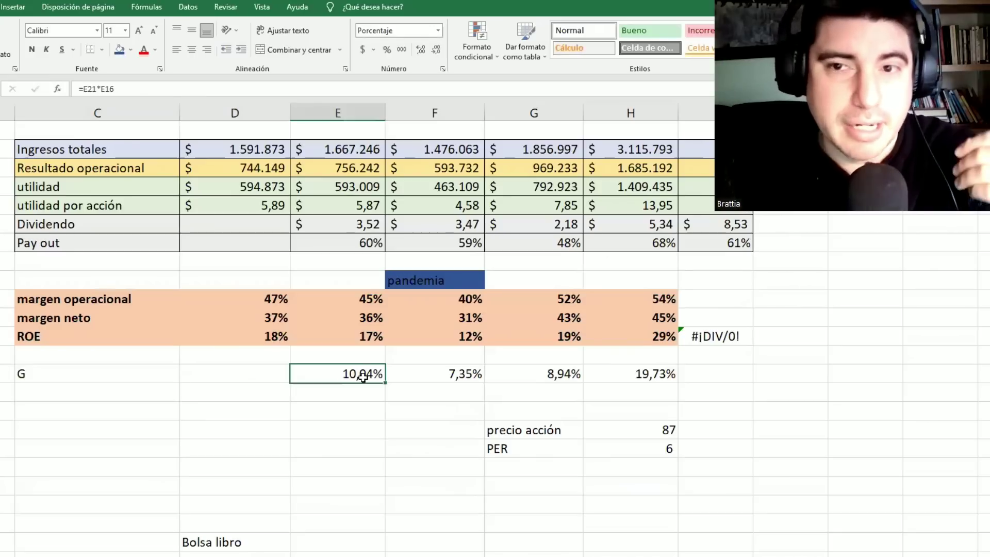
Step: Enter the multiples 2, 2,25 and 2,5 in the three cells beside the Bolsa libro label and review them
scroll(364, 376, "down", 3)
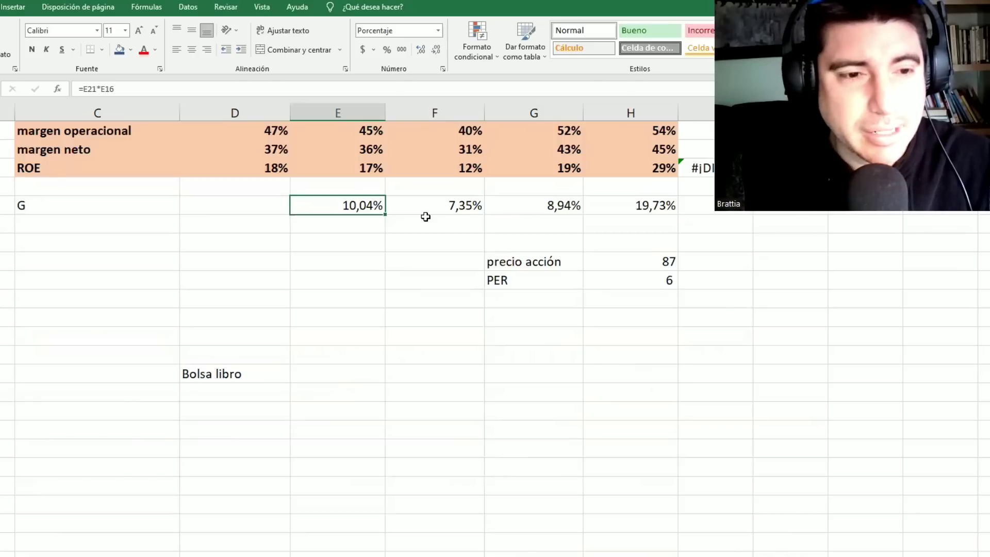
scroll(426, 216, "down", 2)
left_click(328, 261)
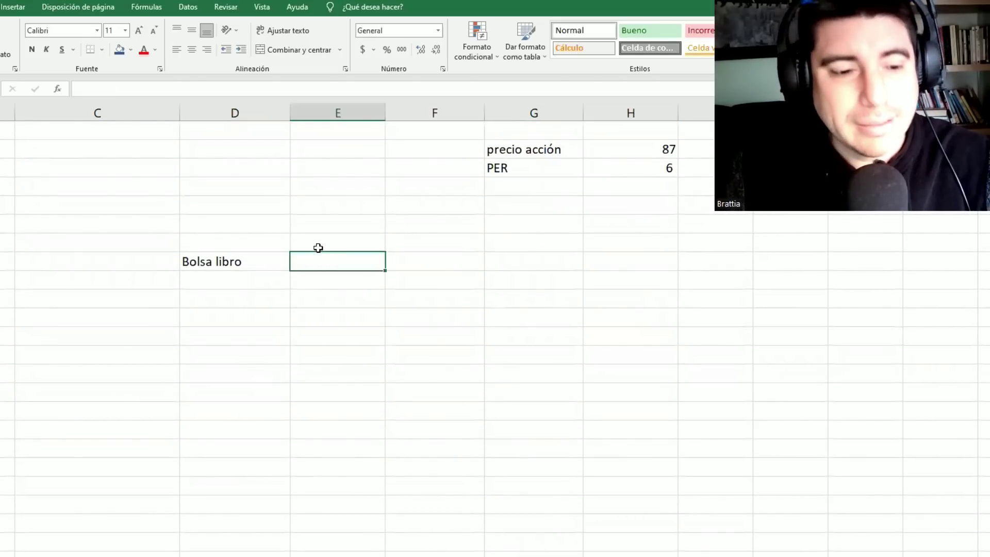
type("2")
left_click(422, 259)
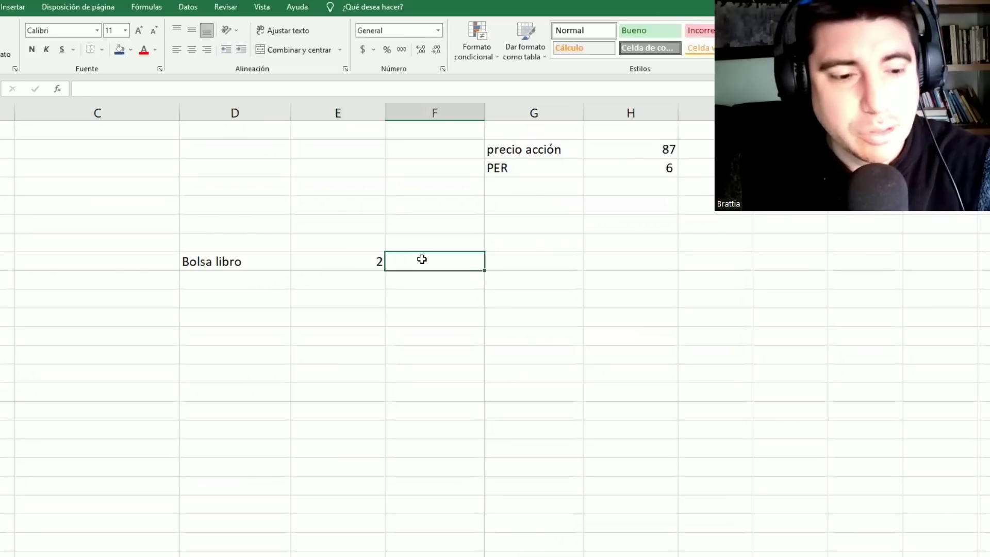
type("2,2")
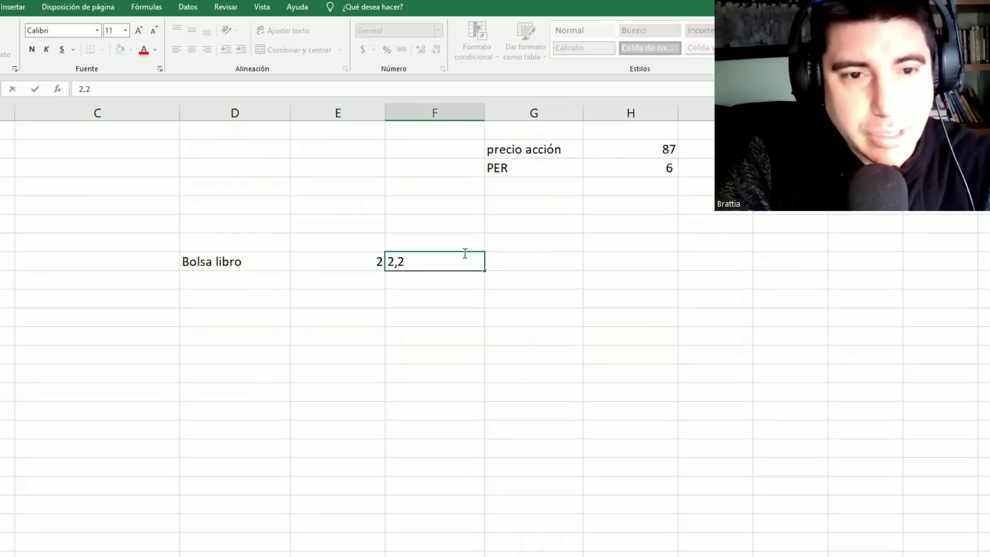
type("5")
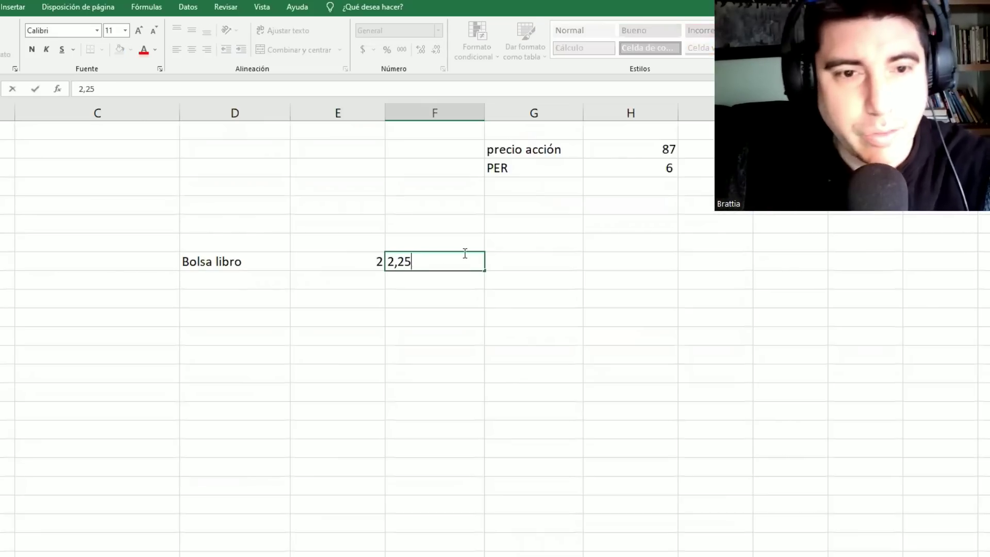
left_click(513, 254)
type("2,5")
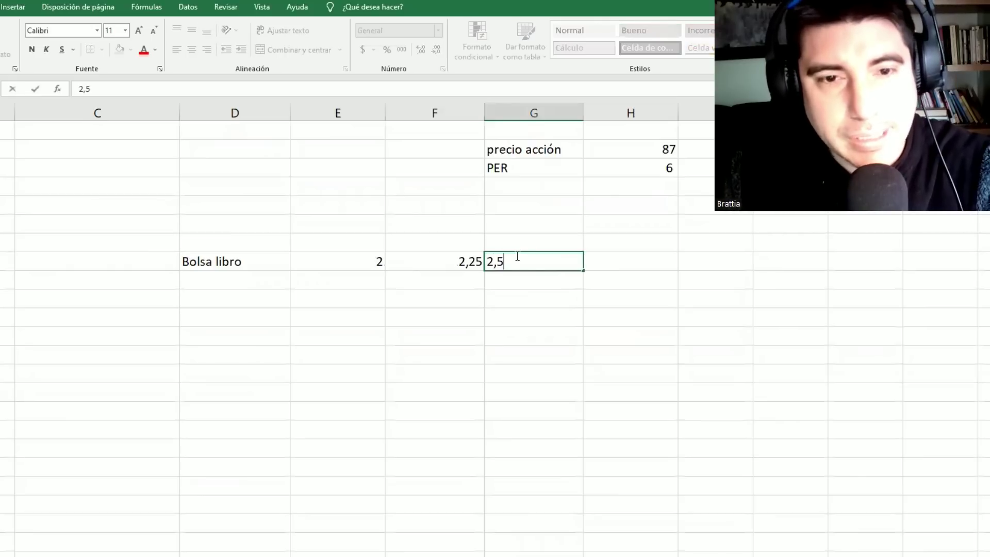
left_click(634, 284)
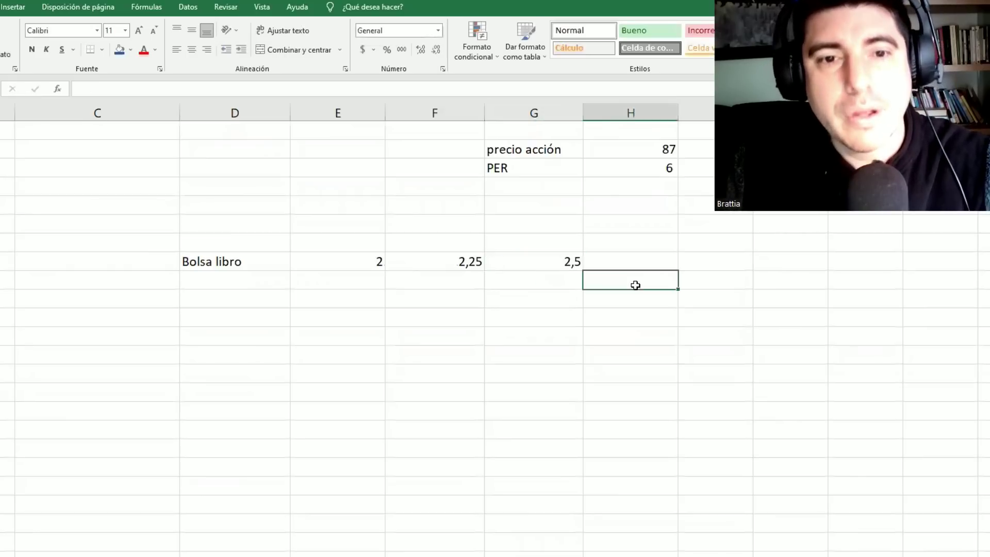
left_click(331, 266)
left_click(542, 254)
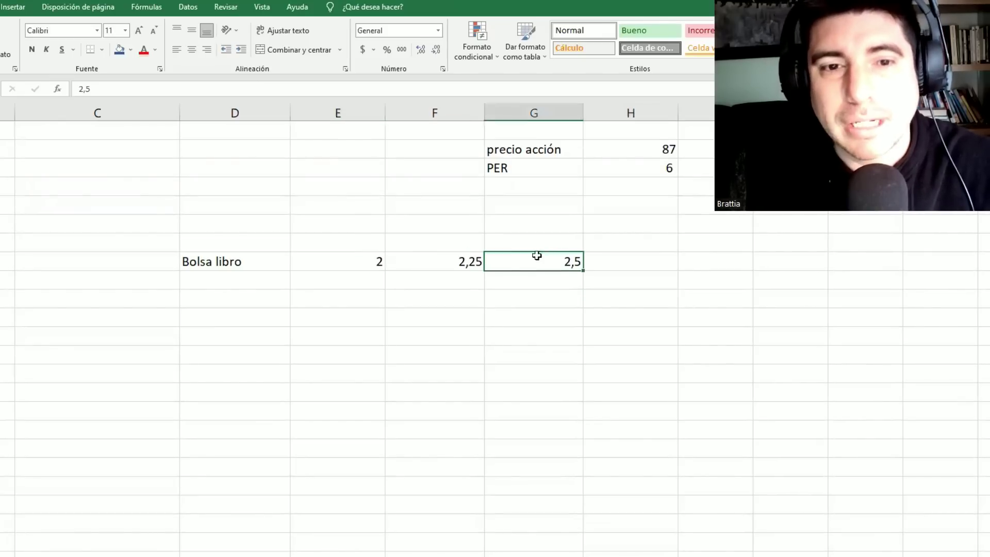
left_click(432, 266)
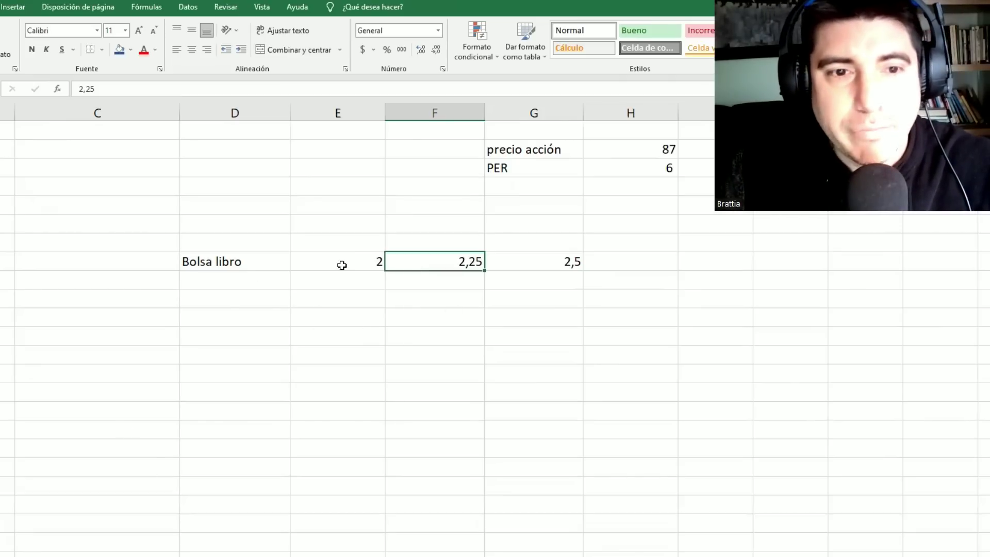
Step: Switch to the browser and go to bolsadesantiago.com in place of the Banco de Chile PDF
mouse_move(417, 554)
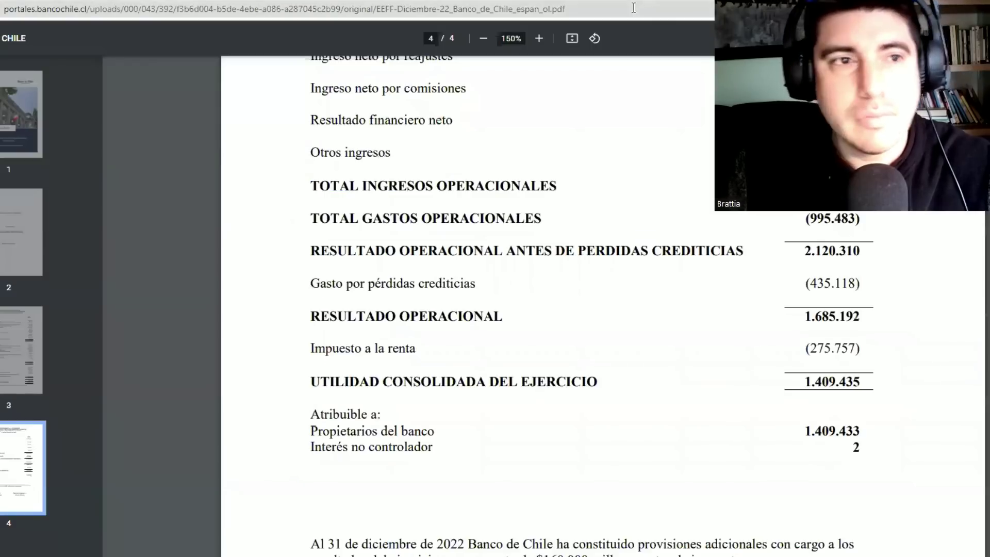
left_click(634, 8)
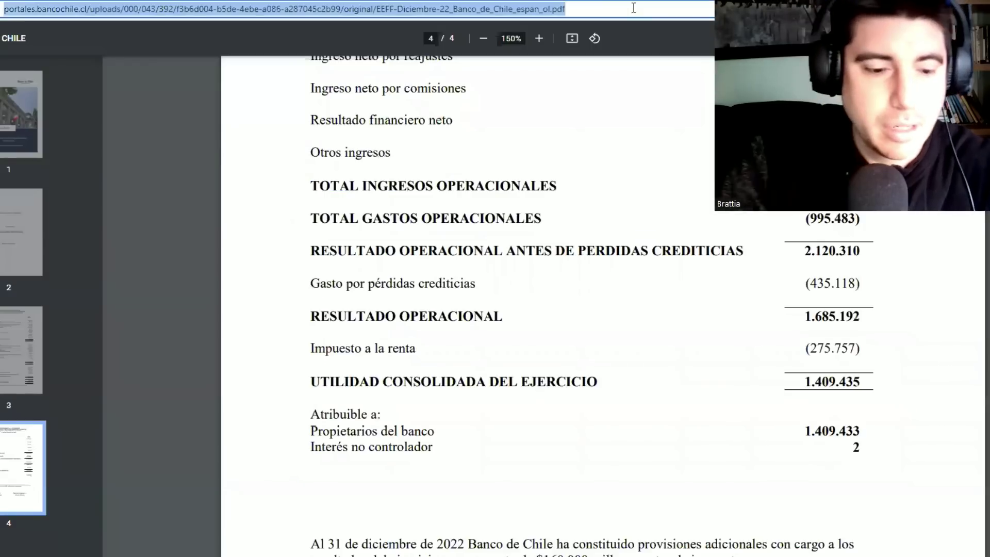
type("bolsadesantiago.com")
key("Return")
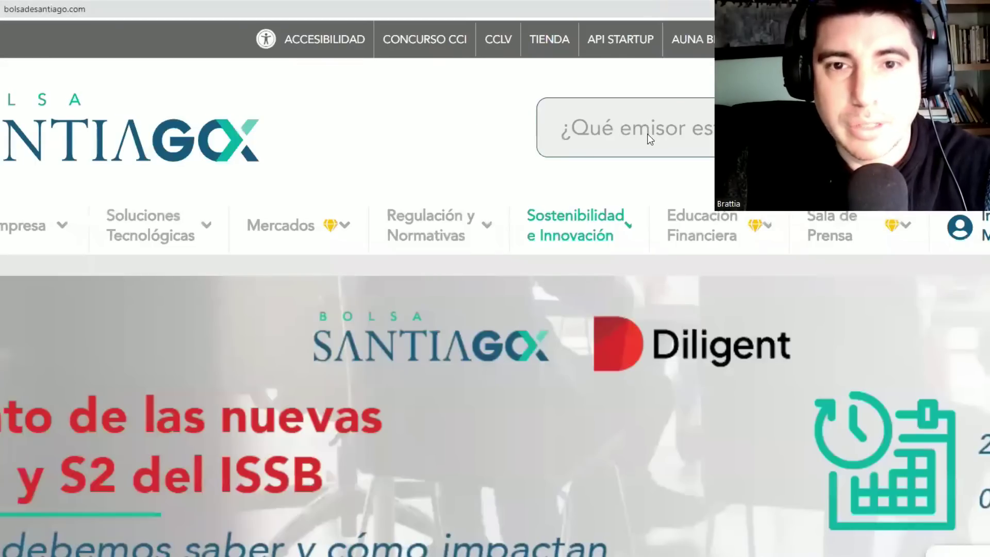
Step: Search the site for "chile" and open the CHILE instrument summary
left_click(683, 132)
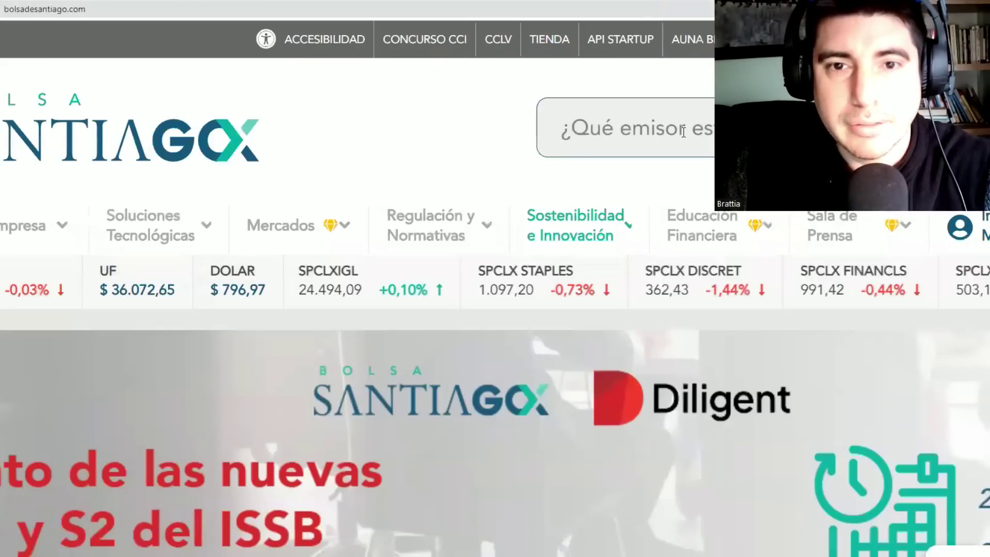
type("chile")
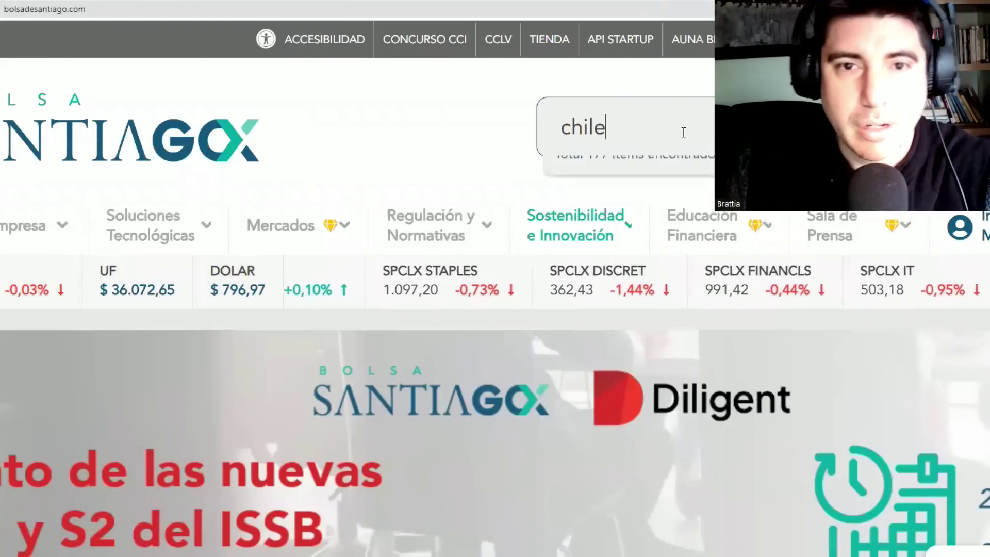
scroll(753, 281, "down", 3)
scroll(756, 283, "down", 5)
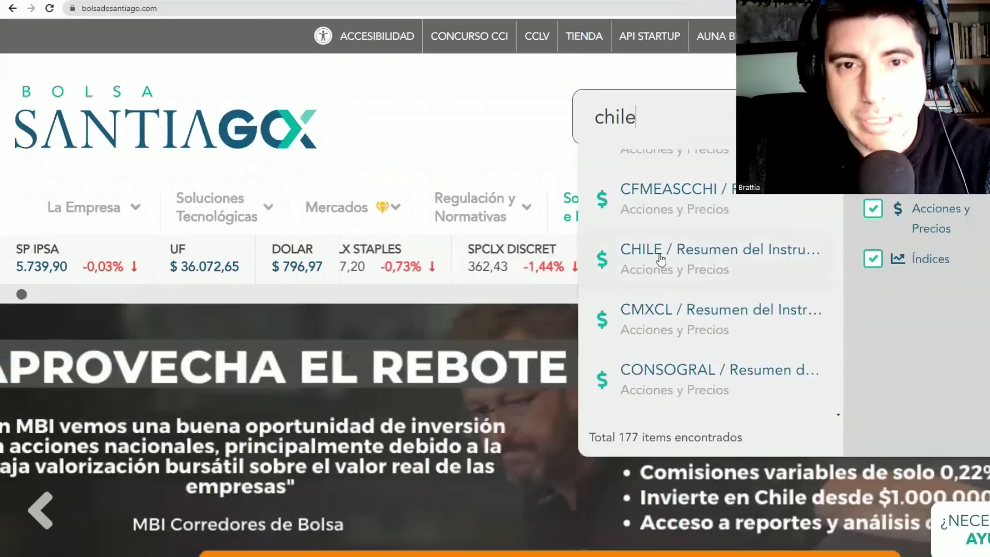
left_click(661, 258)
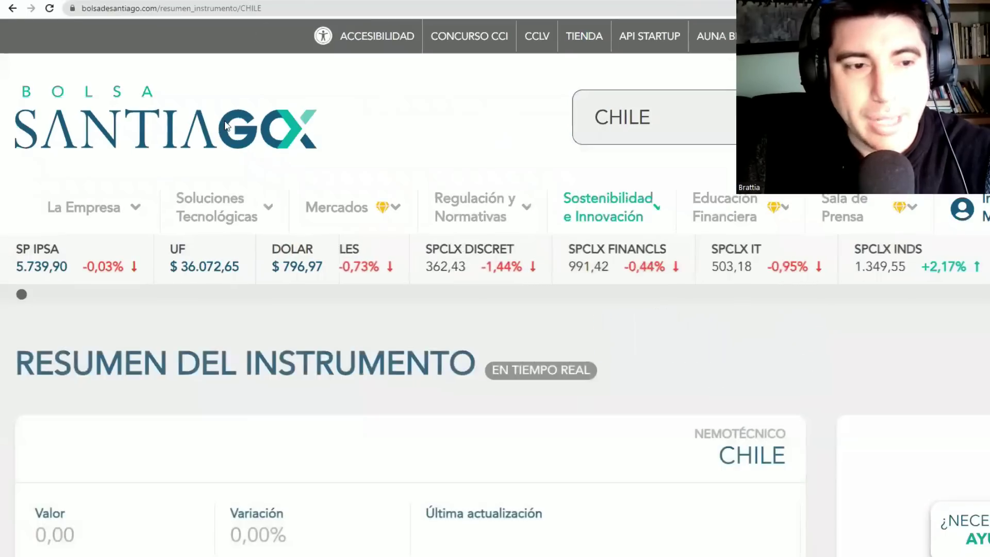
Step: Find the Valor Libro Ajustado figure in the Relaciones section and highlight it
scroll(17, 249, "down", 2)
scroll(17, 249, "down", 4)
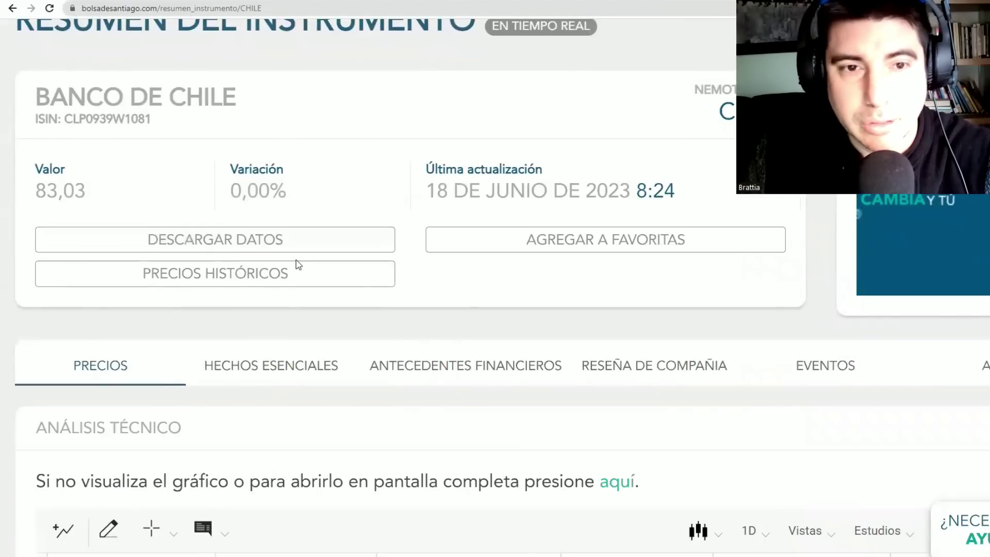
scroll(298, 264, "down", 3)
scroll(298, 265, "down", 14)
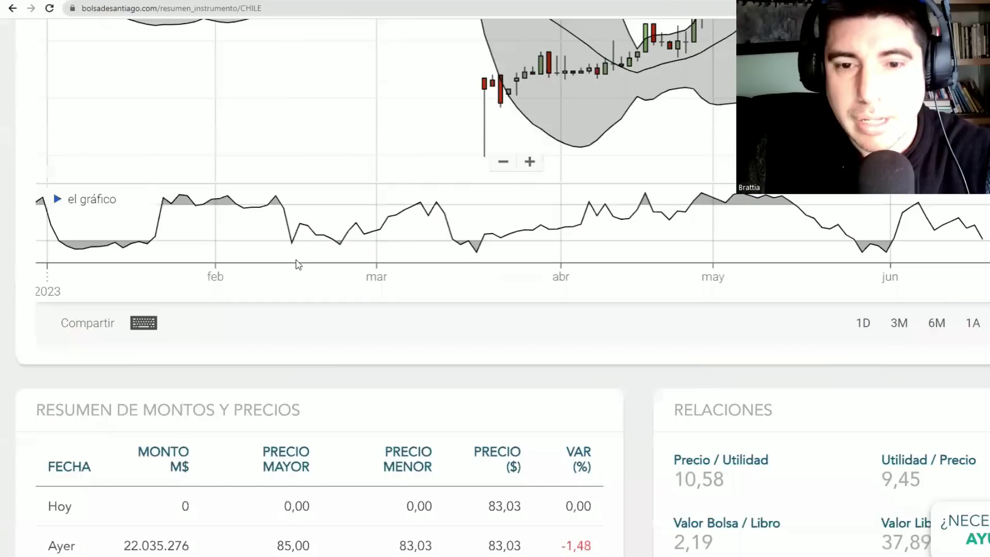
scroll(752, 396, "up", 1)
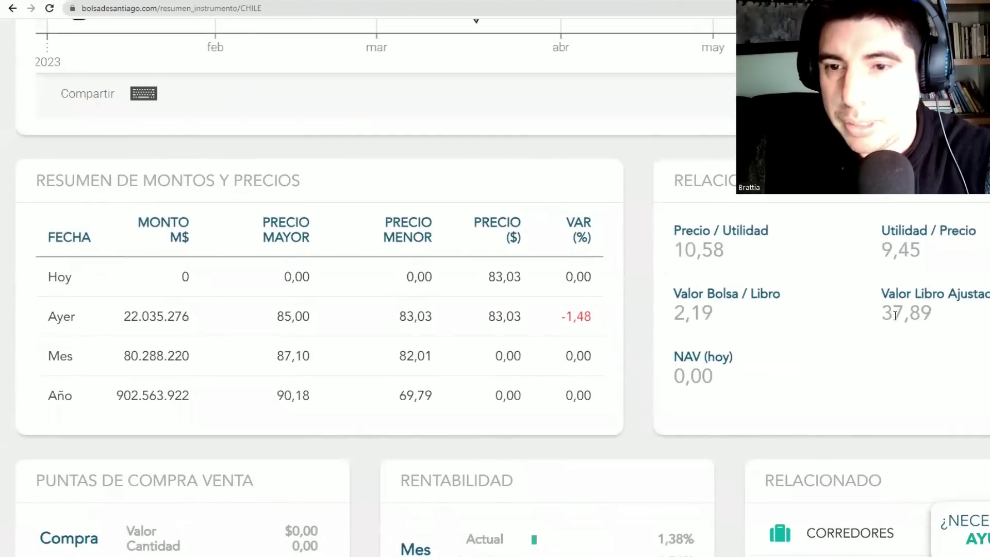
left_click_drag(940, 319, 862, 319)
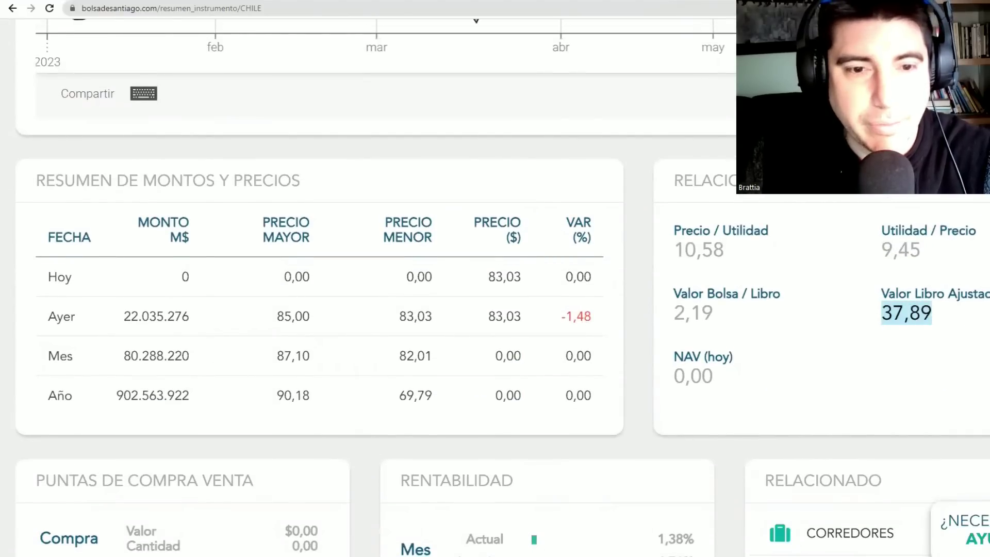
Step: Switch back to the Excel sheet and enter 37,89 in cell D33, directly below the Bolsa libro label
key("alt+Tab")
left_click(253, 258)
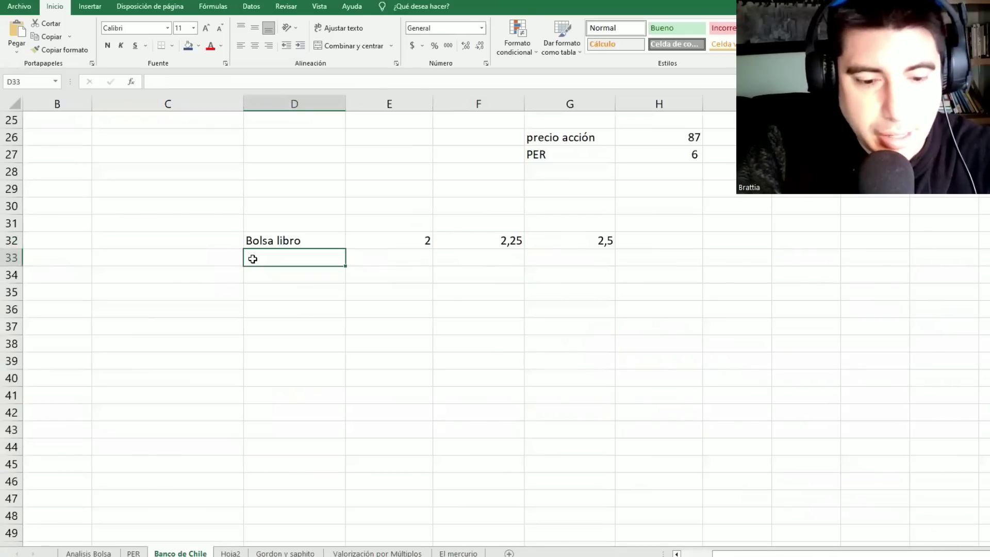
type("37,89")
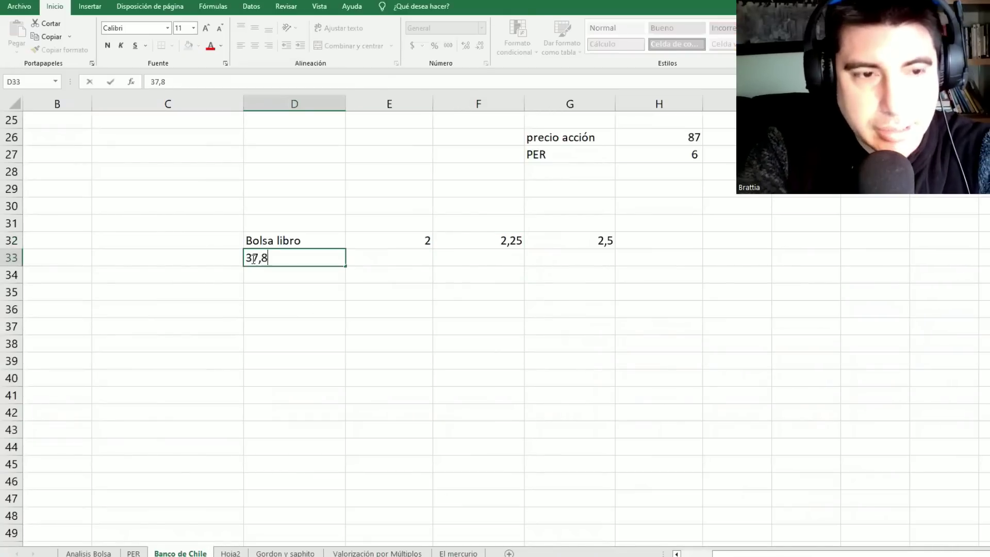
left_click(380, 261)
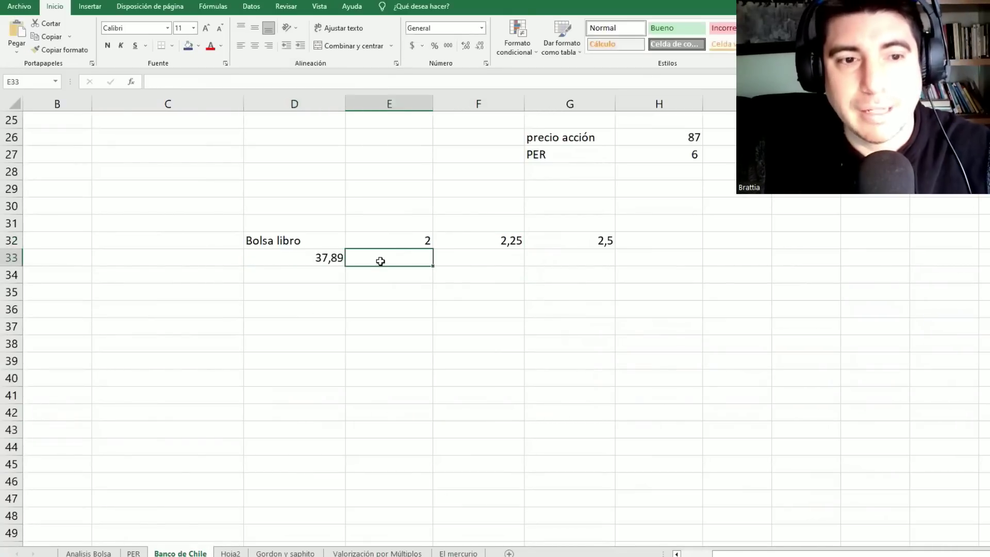
left_click(312, 263)
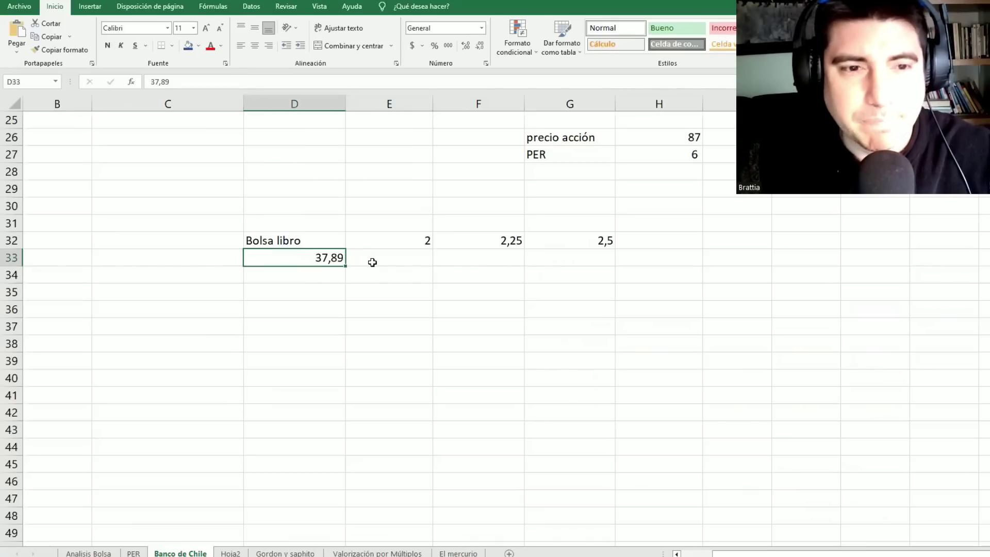
Step: Go back to the balance figures and highlight the Patrimonio values from 2018 to 2022
scroll(373, 262, "up", 6)
scroll(366, 289, "down", 5)
scroll(361, 314, "up", 3)
scroll(361, 314, "up", 2)
left_click_drag(289, 204, 659, 206)
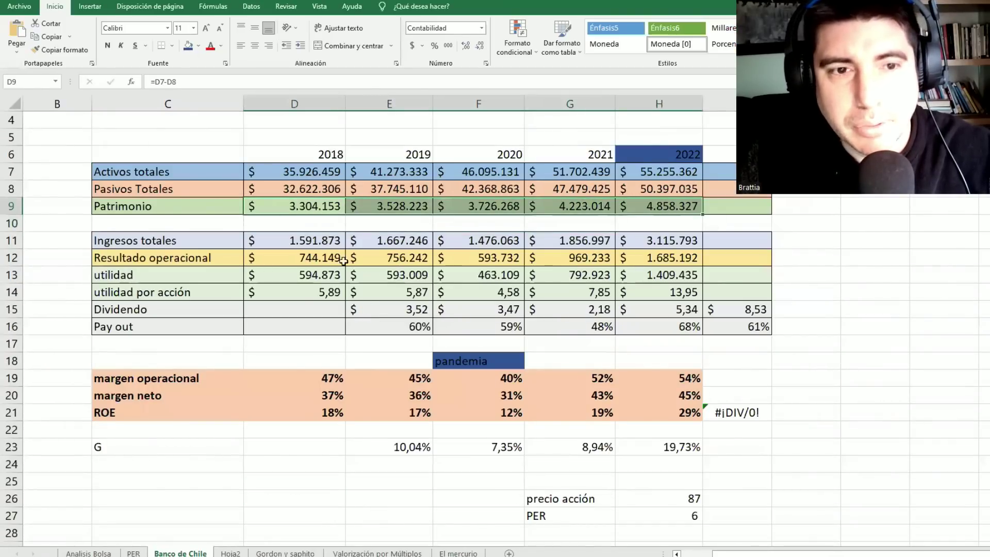
scroll(325, 269, "down", 5)
Step: Label the 37,89 figure as "valor libro ajustado" in cell C33
left_click(334, 362)
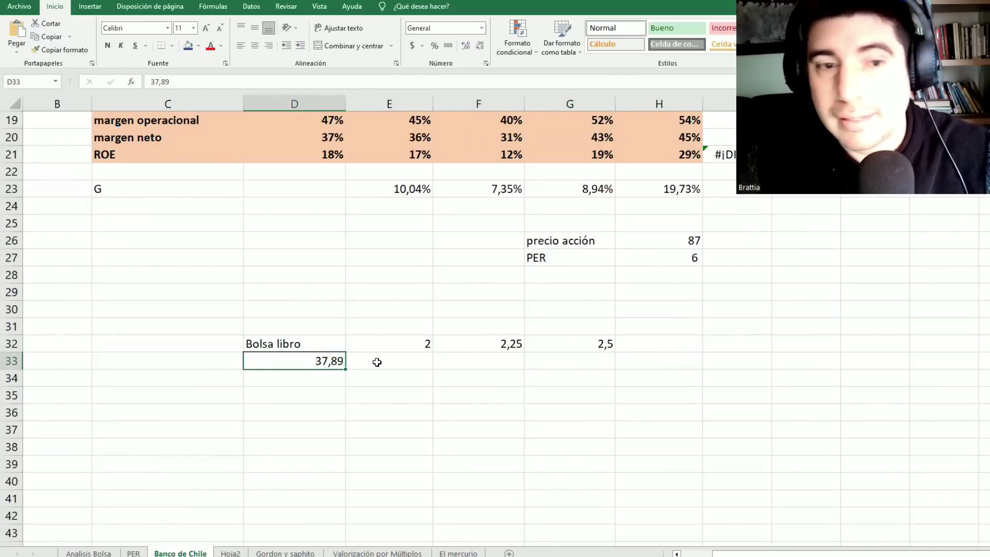
left_click(213, 363)
type("valor l")
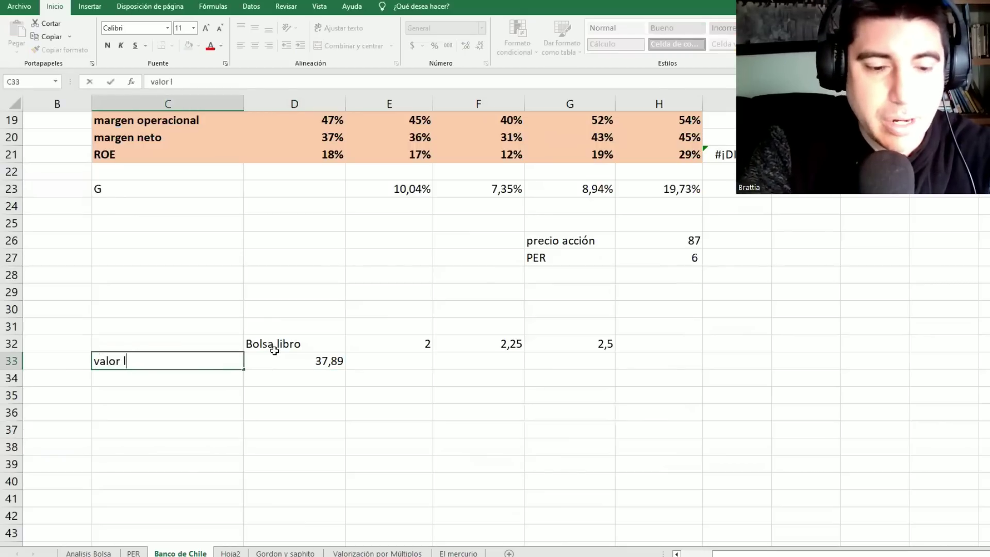
type("ibro ajustado")
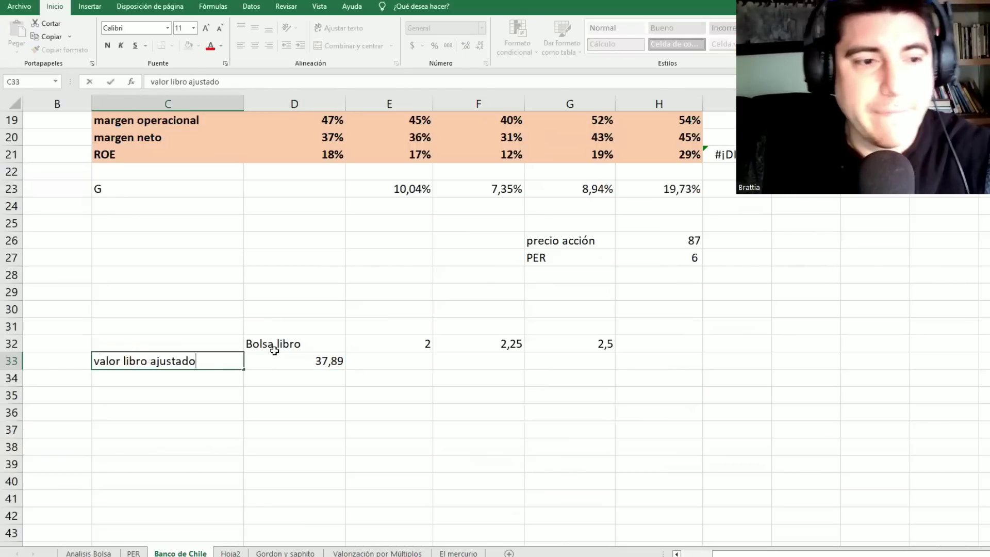
left_click(307, 363)
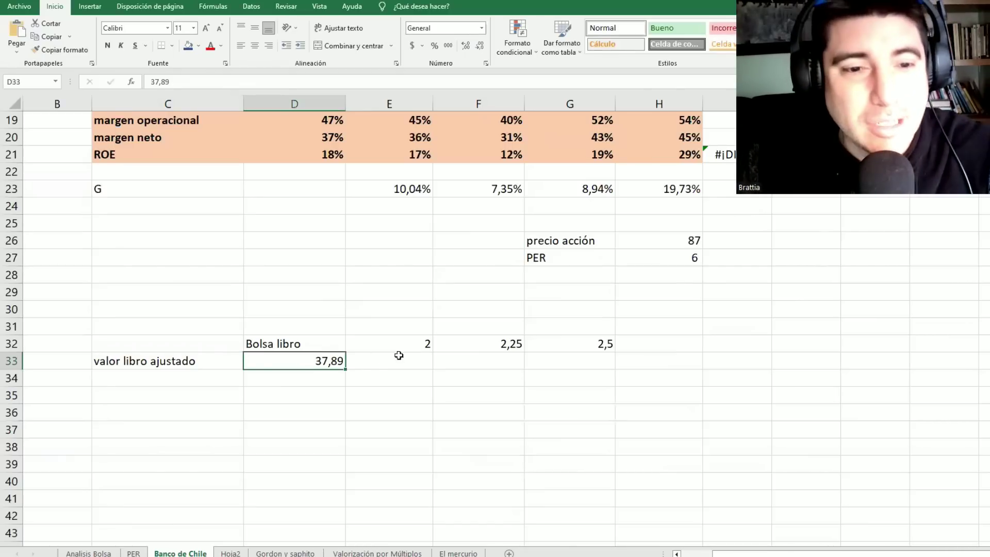
Step: Calculate the share value for the Bolsa libro multiple of 2 in cell E33 with =D33*E32
left_click(376, 361)
type("=")
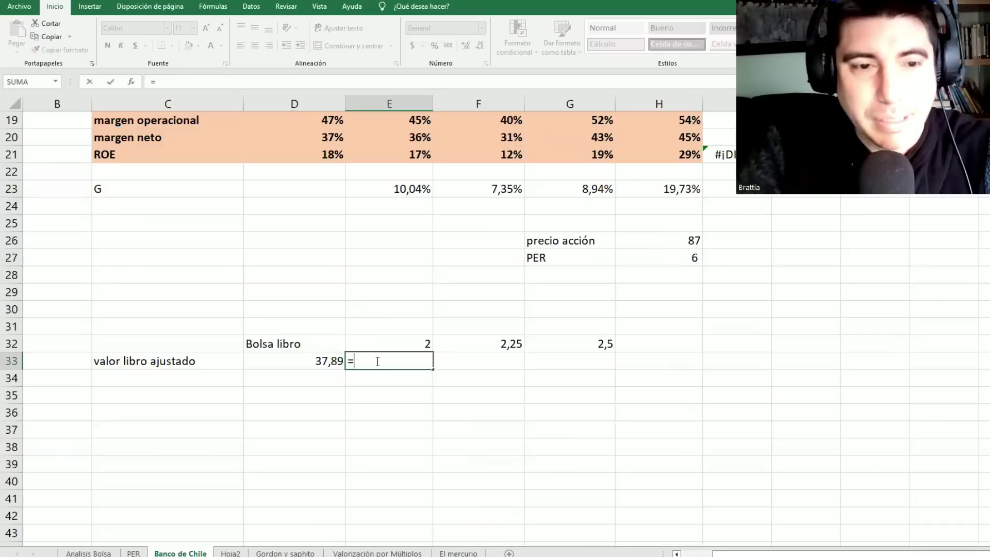
left_click(286, 359)
type("*")
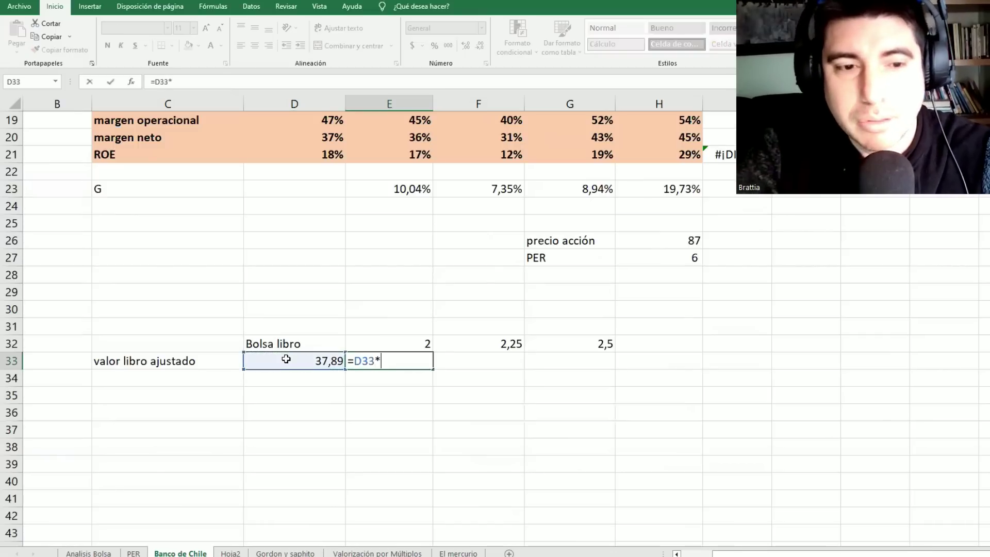
left_click(392, 329)
left_click(382, 340)
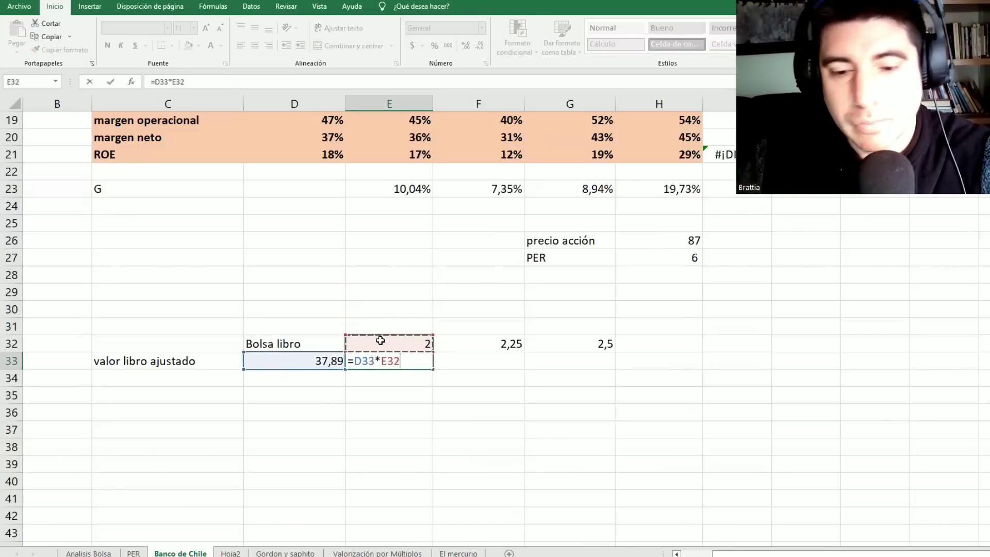
key("Return")
left_click(400, 364)
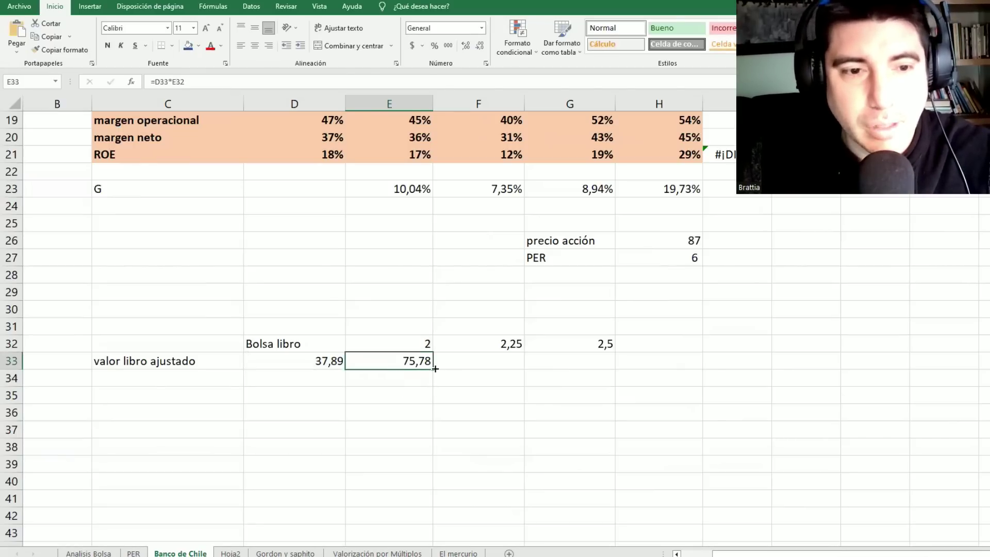
Step: Calculate the share value for the 2,25 multiple in cell F33 with =D33*F32
left_click(467, 363)
type("=")
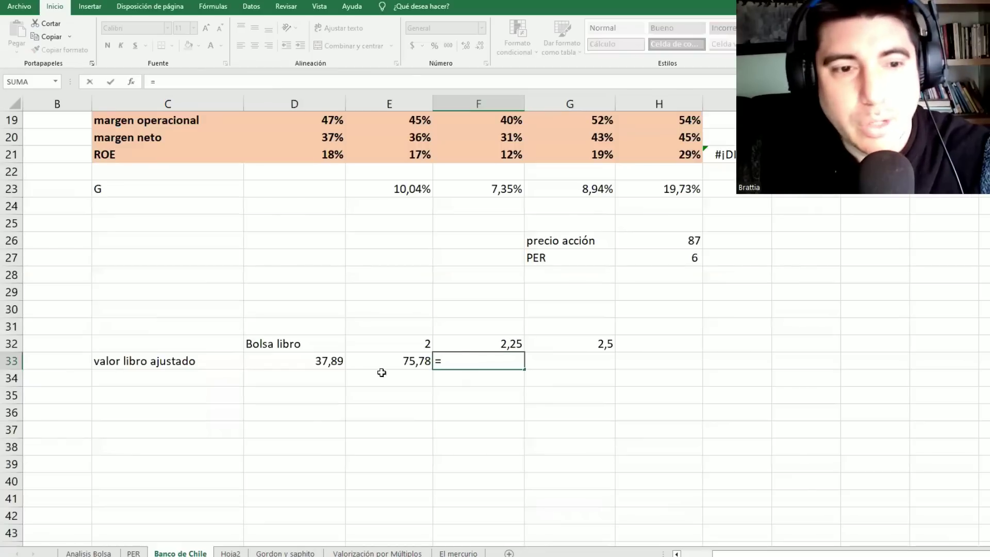
left_click(321, 361)
type("*")
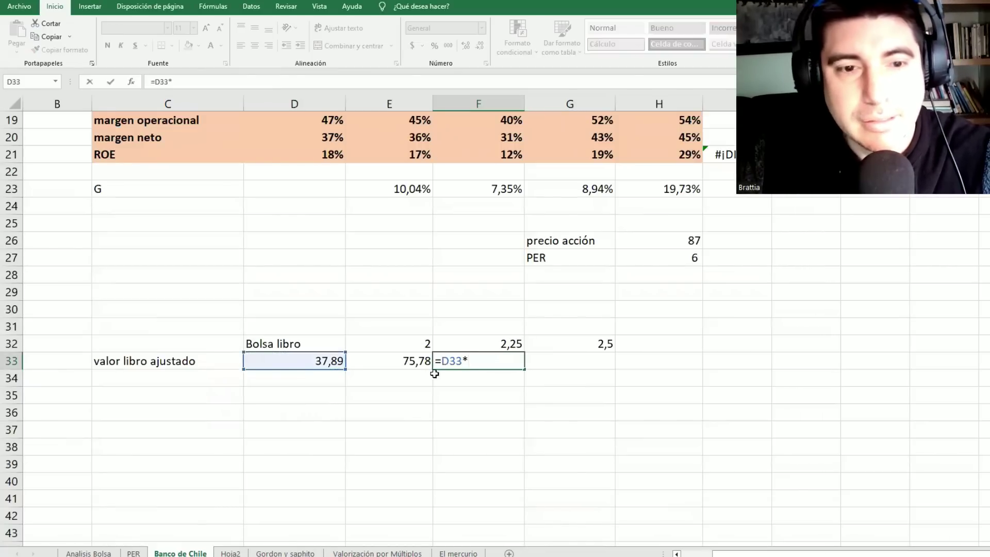
left_click(483, 342)
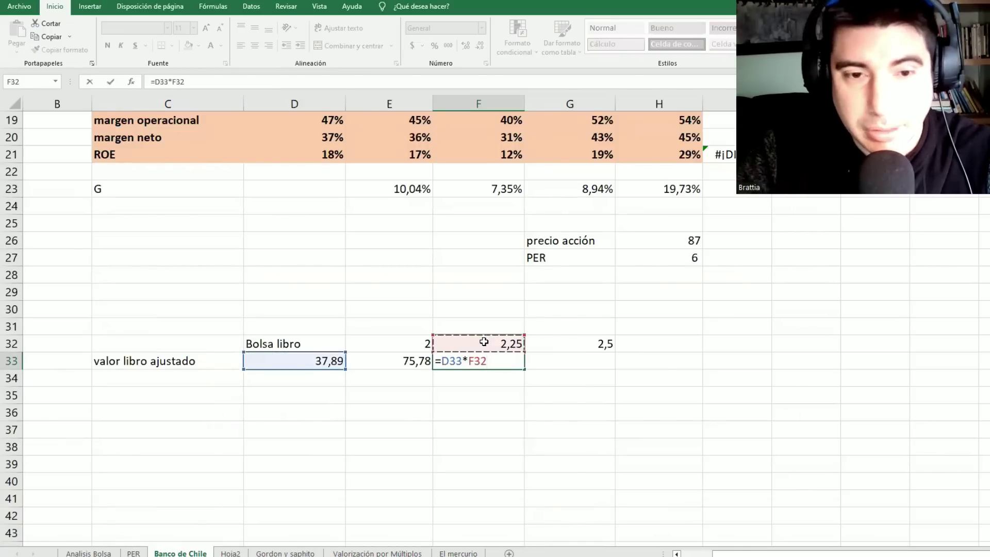
key("Return")
Step: Calculate the share value for the 2,5 multiple in cell G33 with =D33*G32
left_click(561, 366)
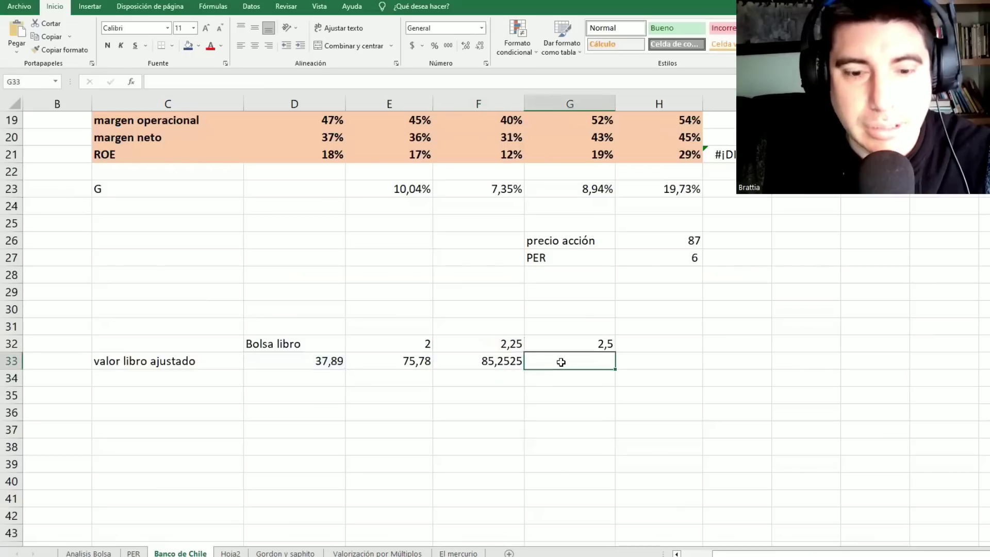
type("=")
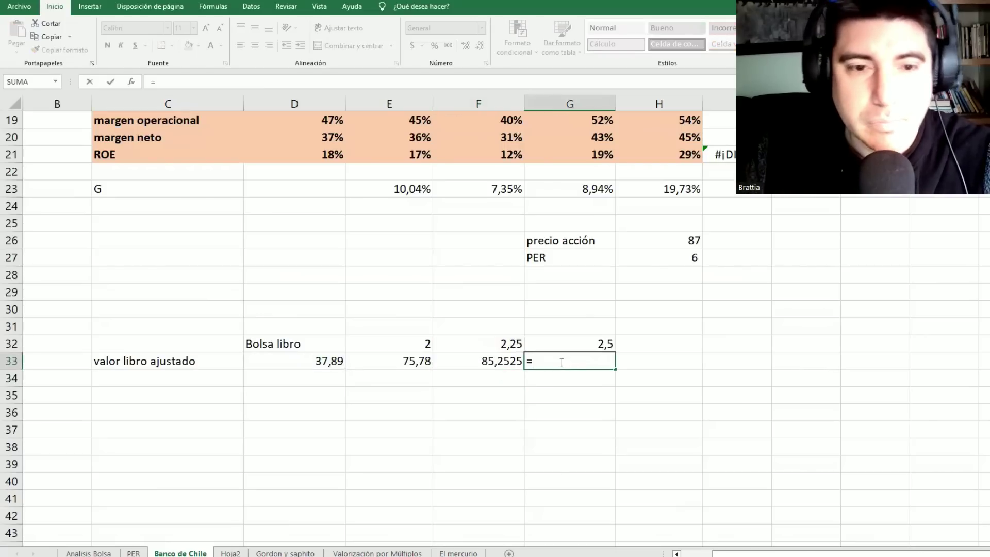
left_click(291, 358)
type("*")
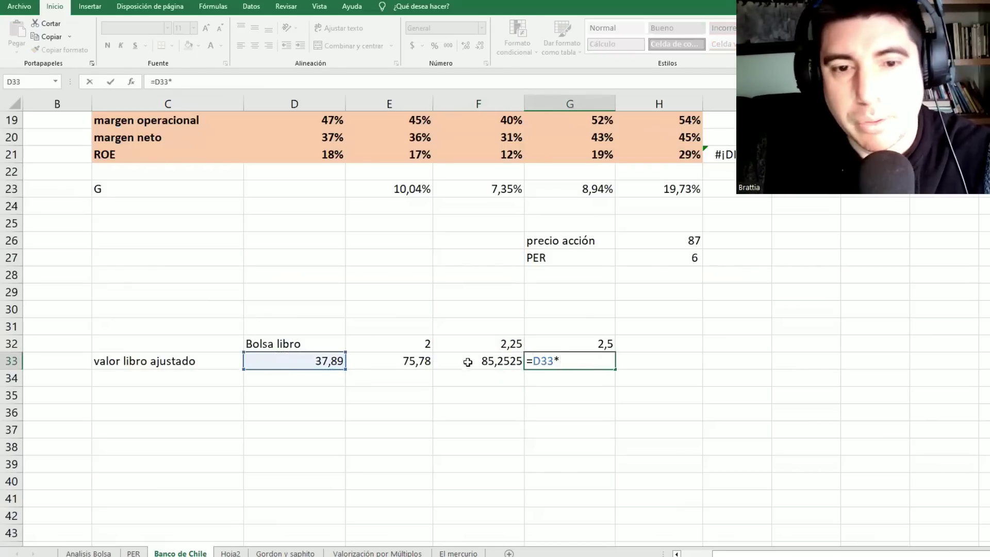
left_click(591, 345)
key("Return")
Step: Fill the three calculated share values in E33:G33 with light green
left_click(529, 412)
left_click_drag(404, 366, 550, 368)
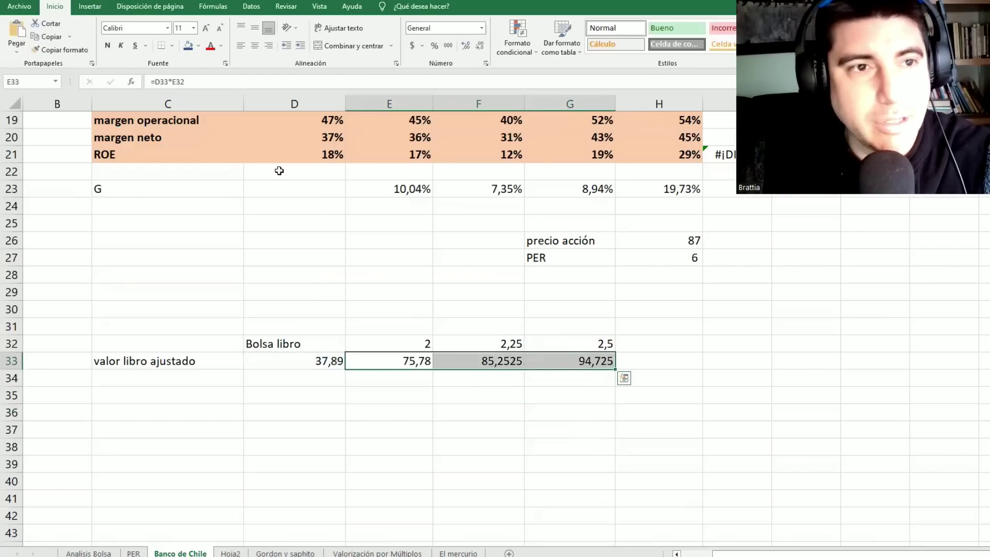
left_click(199, 45)
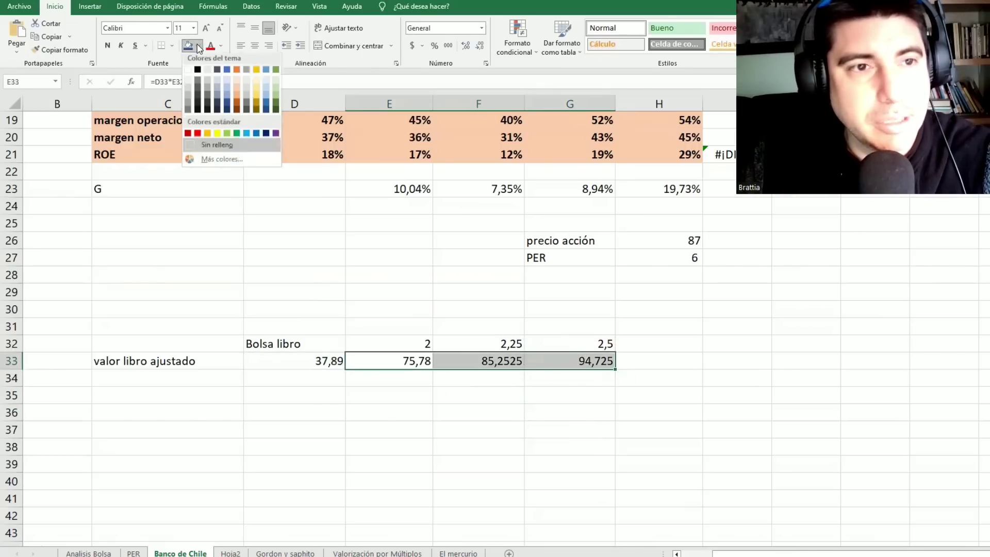
left_click(223, 138)
left_click(759, 407)
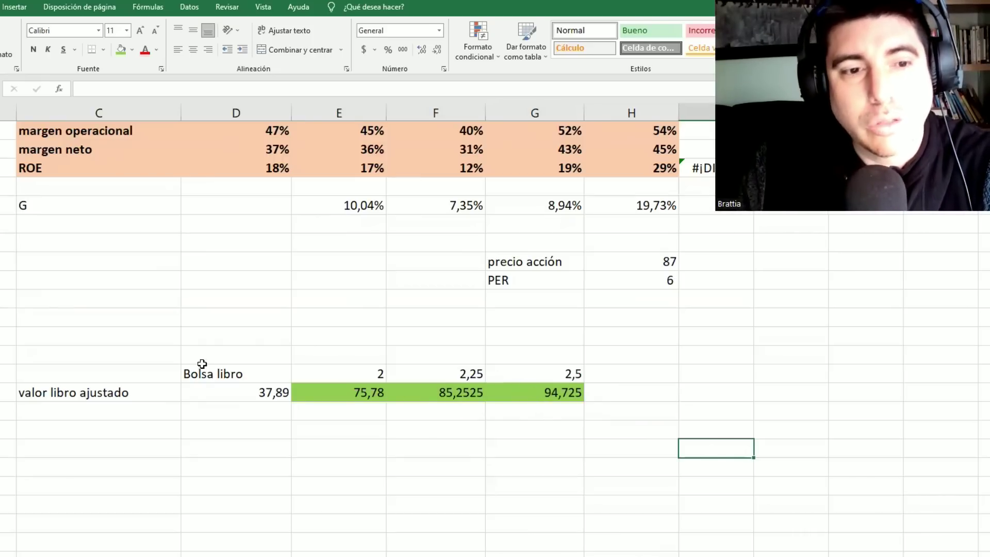
Step: Review the valor libro ajustado, the calculated share values and the Bolsa libro multiples behind them
left_click(244, 393)
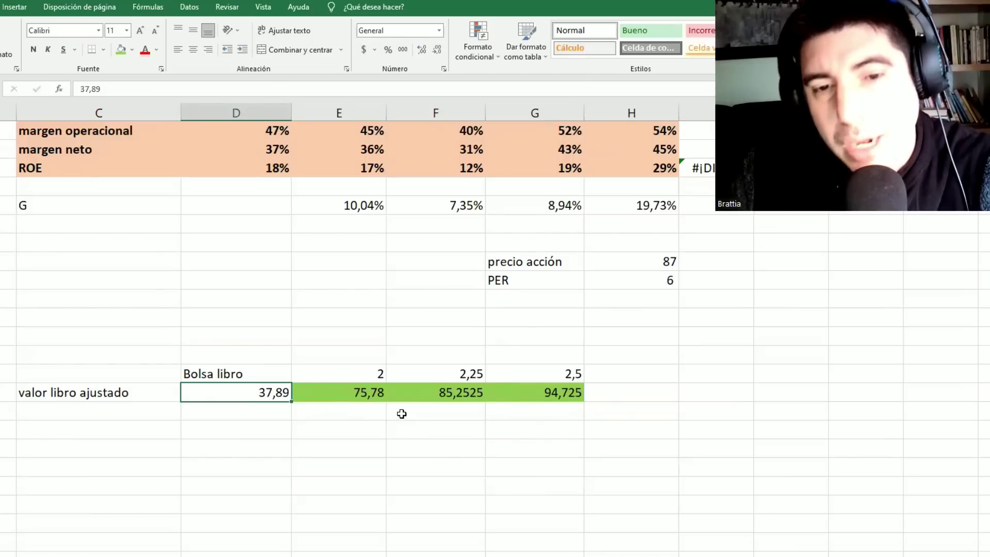
left_click(519, 393)
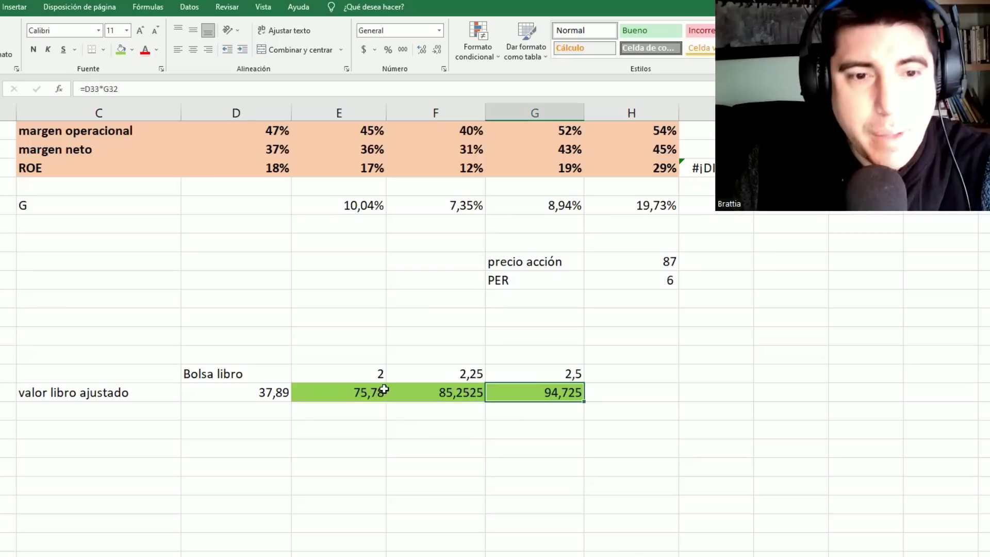
left_click(375, 389)
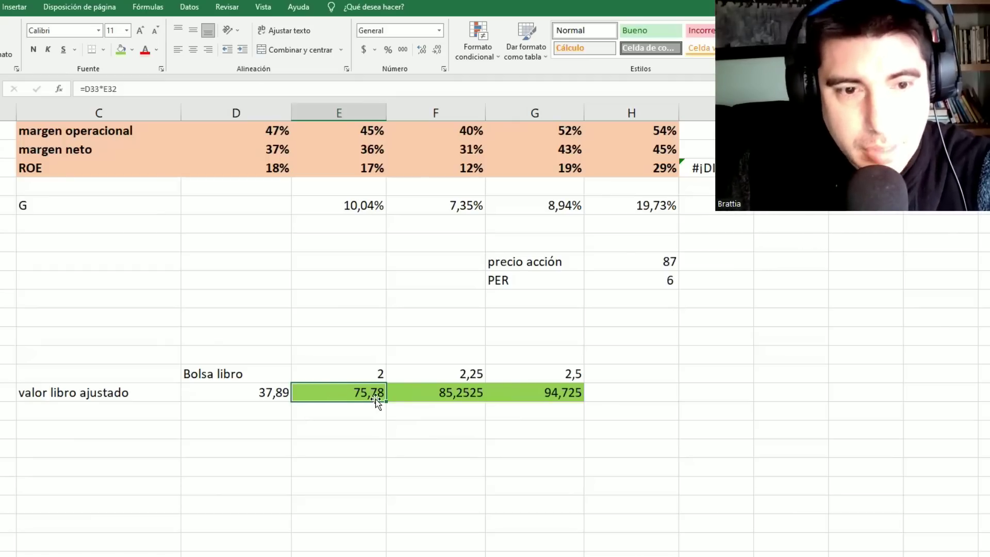
left_click(348, 376)
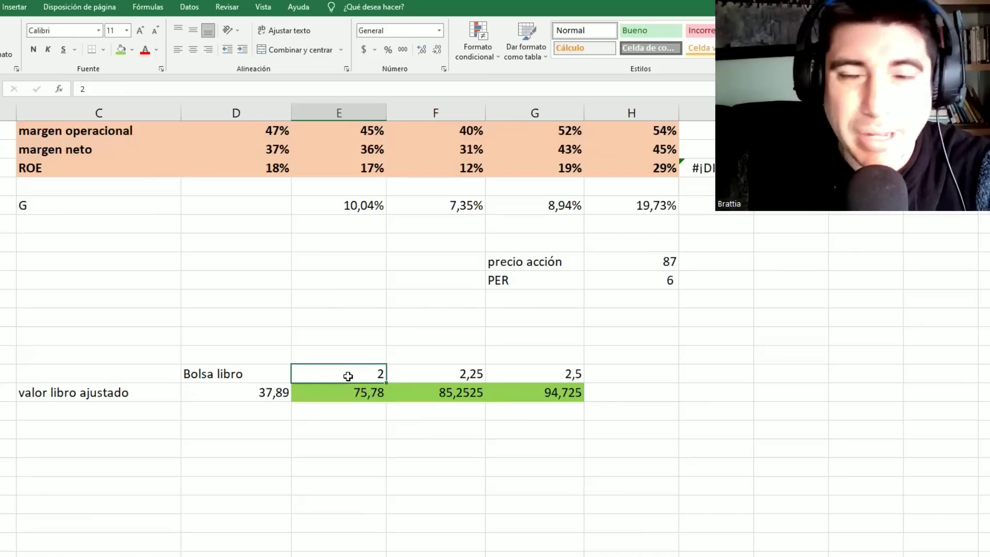
left_click(452, 378)
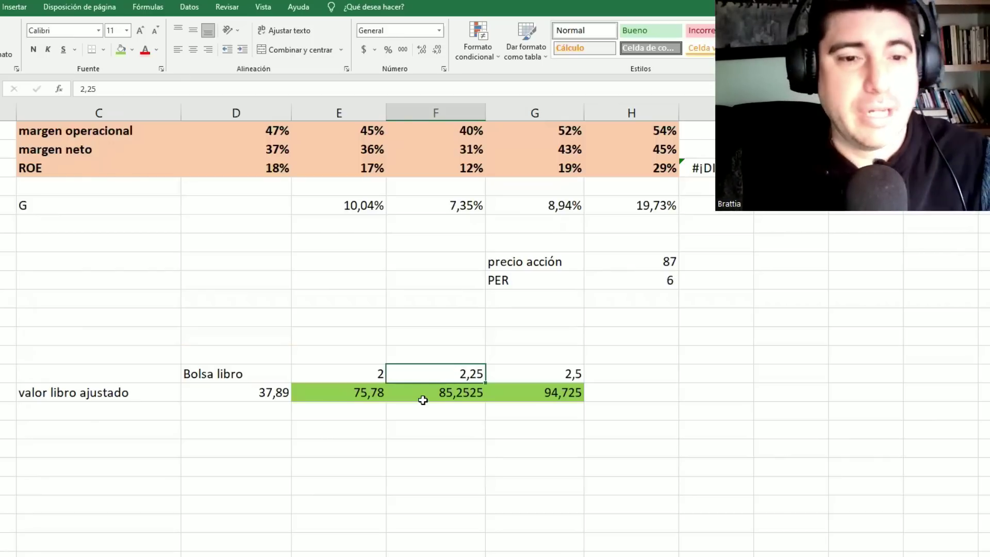
left_click(328, 378)
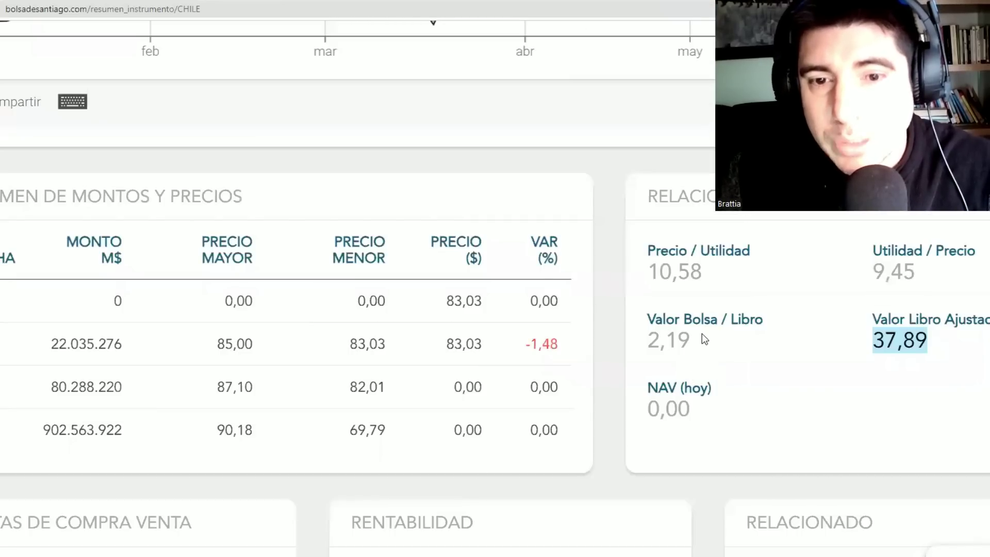
Step: Examine CHILE's multi-year price chart on the Bolsa de Santiago page and highlight its Valor Bolsa / Libro and Valor Libro Ajustado figures
scroll(734, 317, "up", 3)
scroll(485, 312, "down", 3)
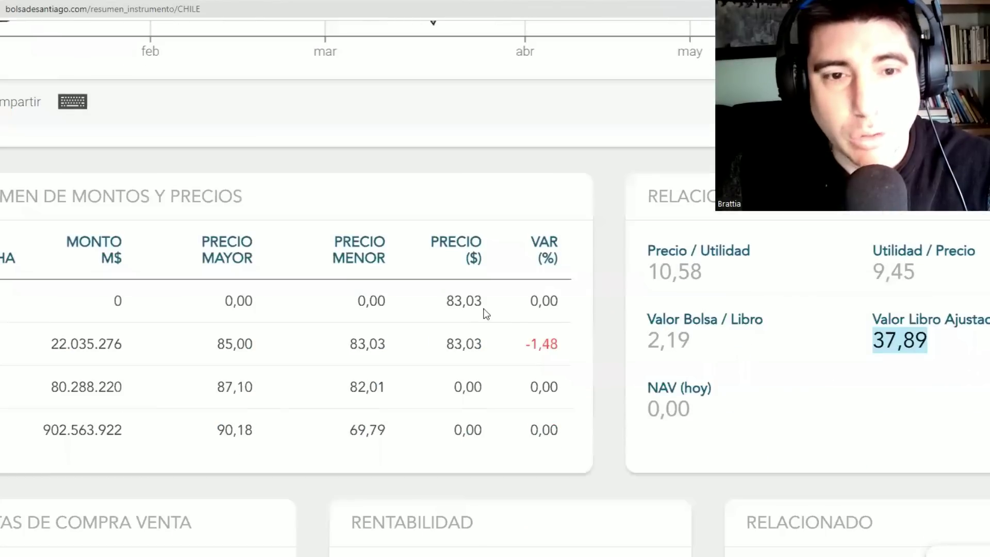
scroll(536, 324, "up", 8)
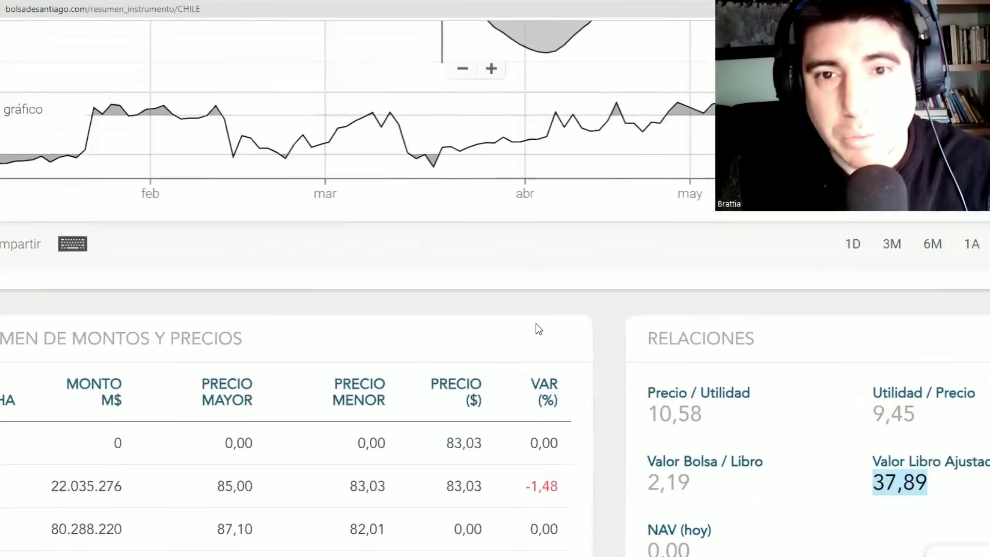
scroll(536, 323, "up", 5)
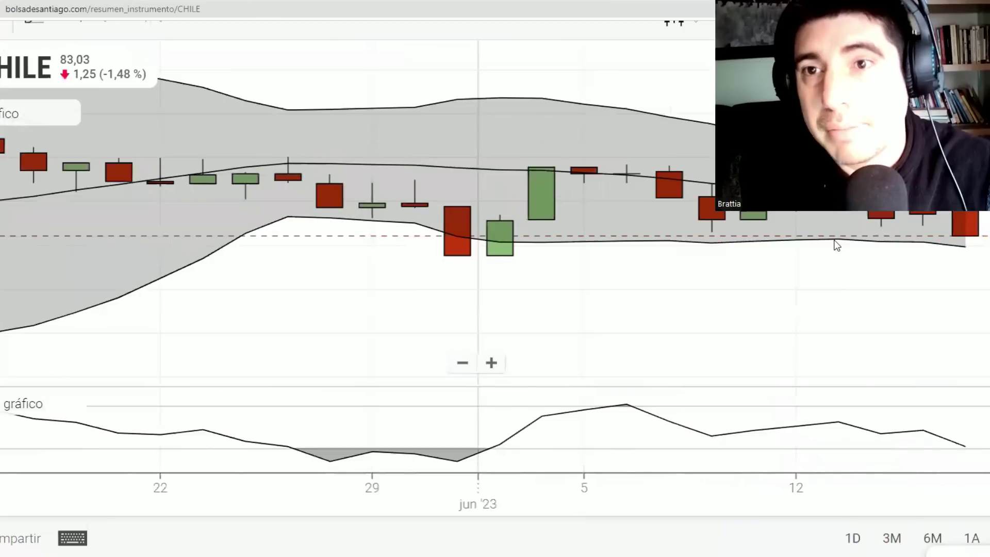
scroll(508, 307, "down", 10)
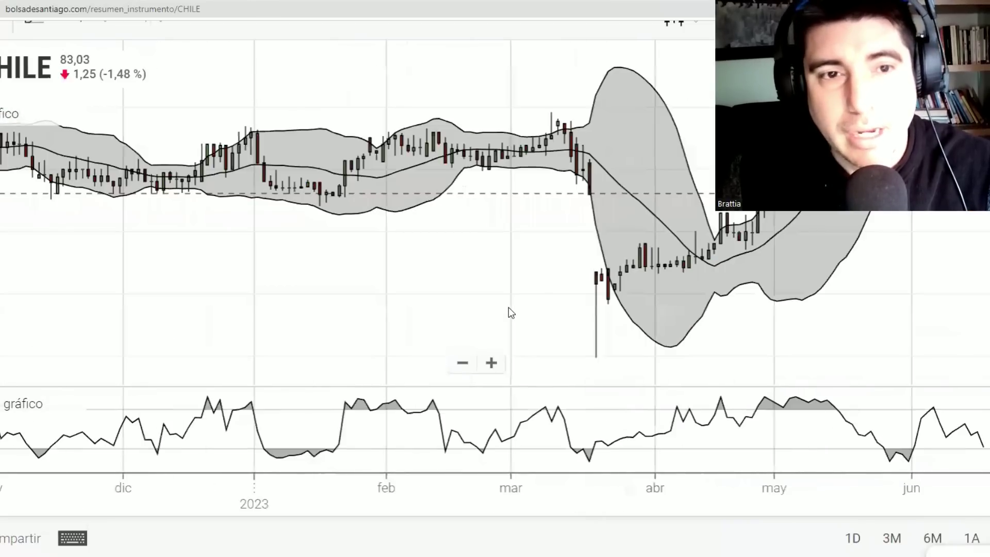
scroll(512, 316, "down", 3)
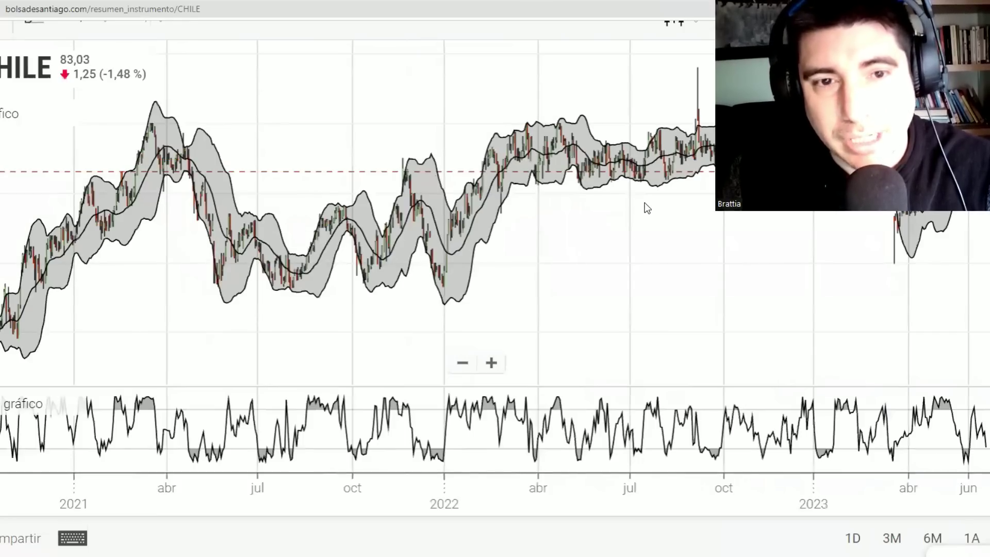
scroll(647, 208, "down", 7)
left_click_drag(719, 344, 641, 338)
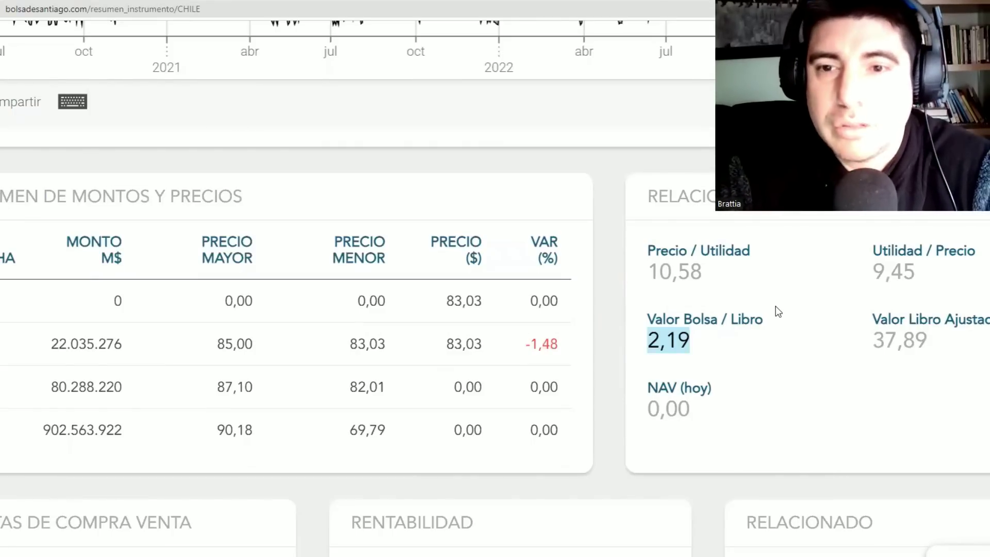
left_click_drag(930, 342, 866, 336)
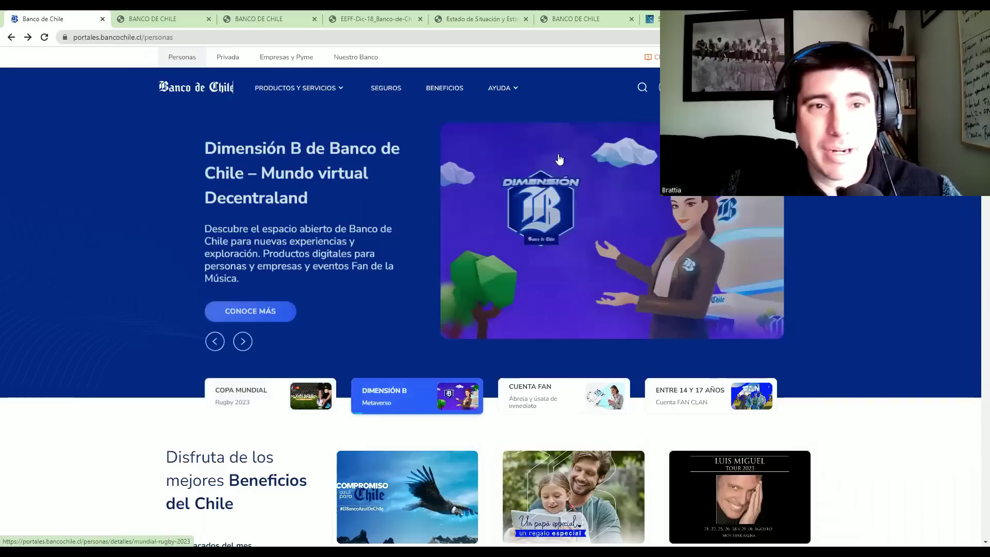
Step: Open the Memoria Anual 2022 PDF from the Investor Relations section of Banco de Chile's Nuestro Banco site
left_click(358, 58)
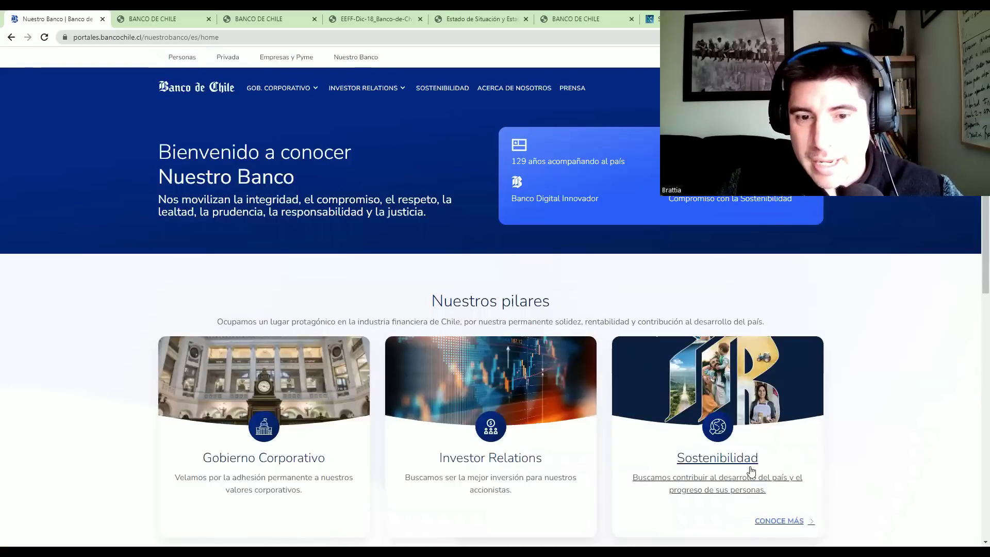
left_click(518, 460)
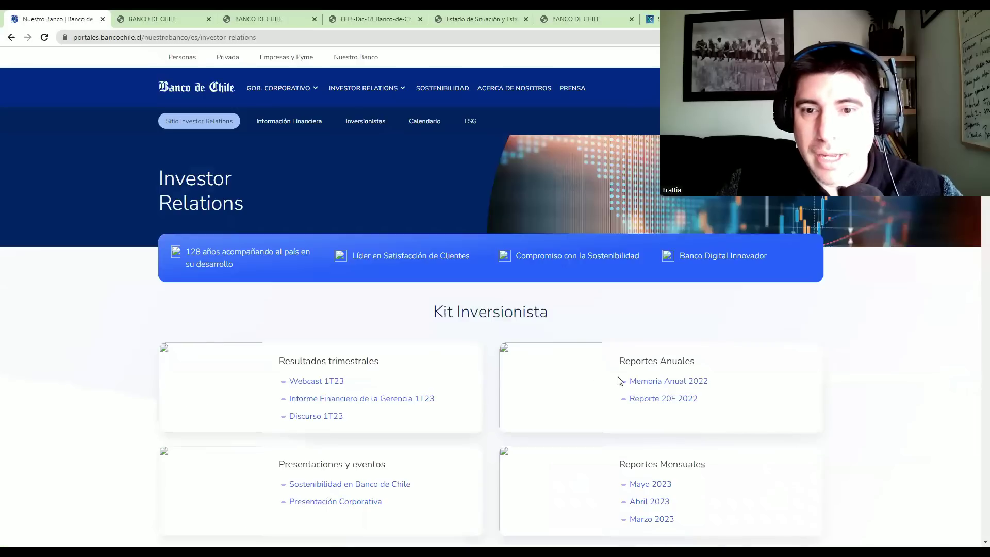
left_click(647, 381)
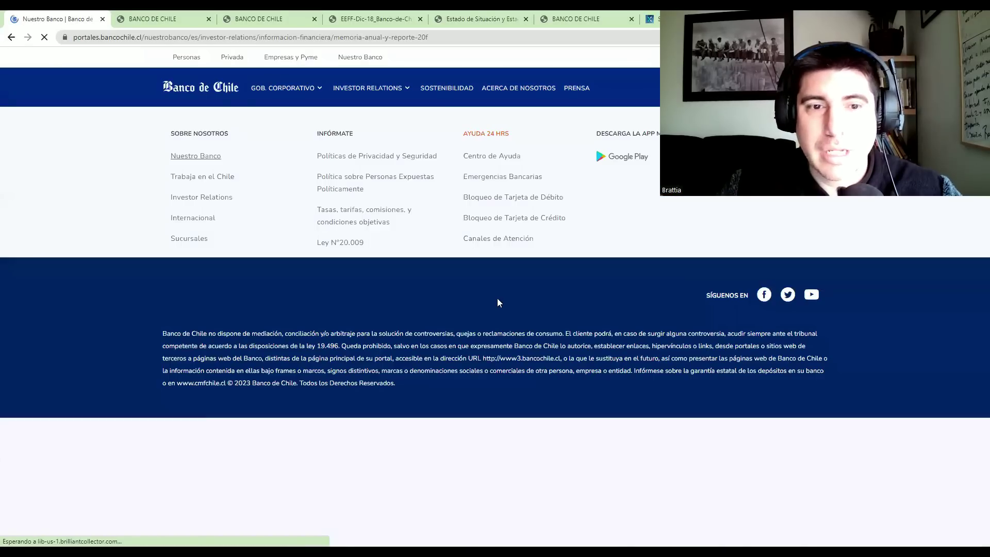
scroll(413, 287, "down", 1)
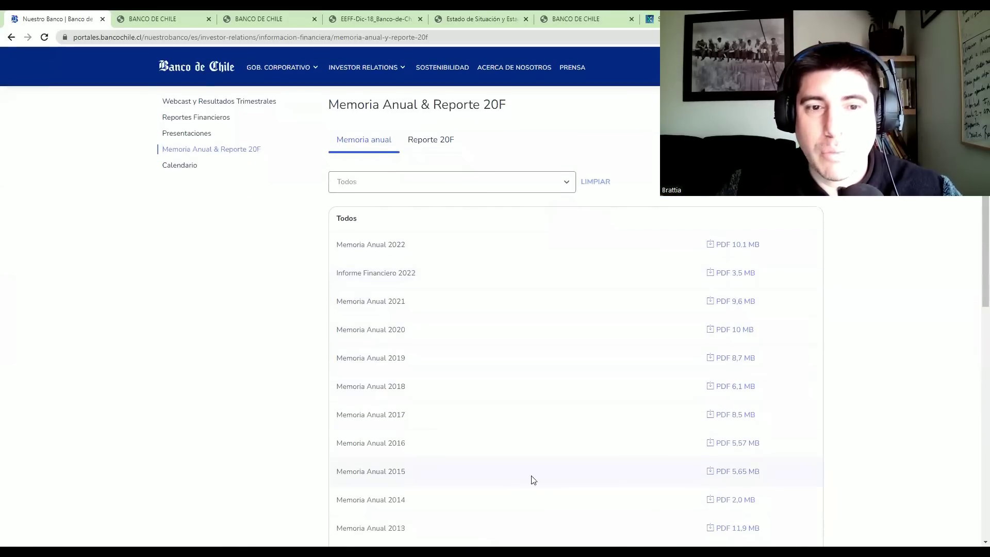
scroll(500, 324, "up", 1)
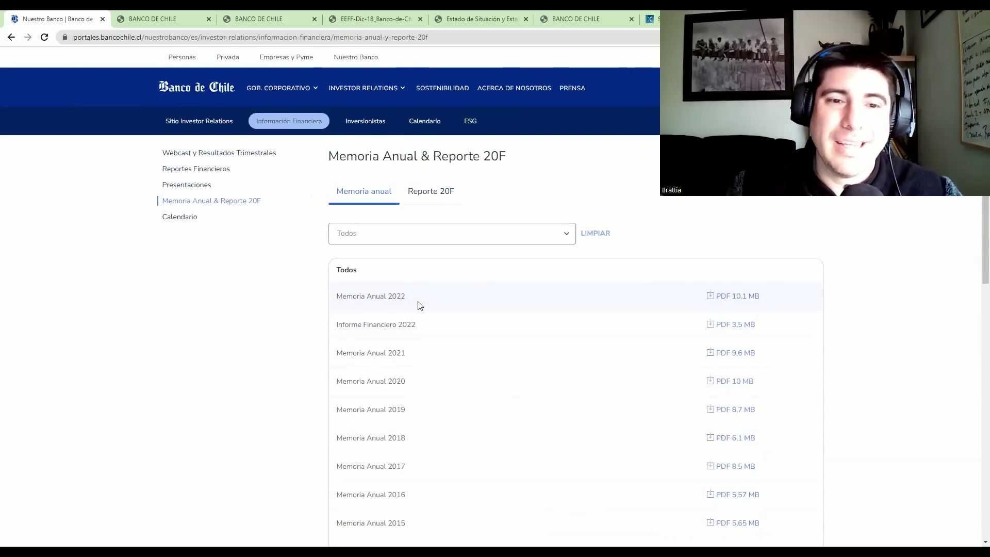
left_click(743, 300)
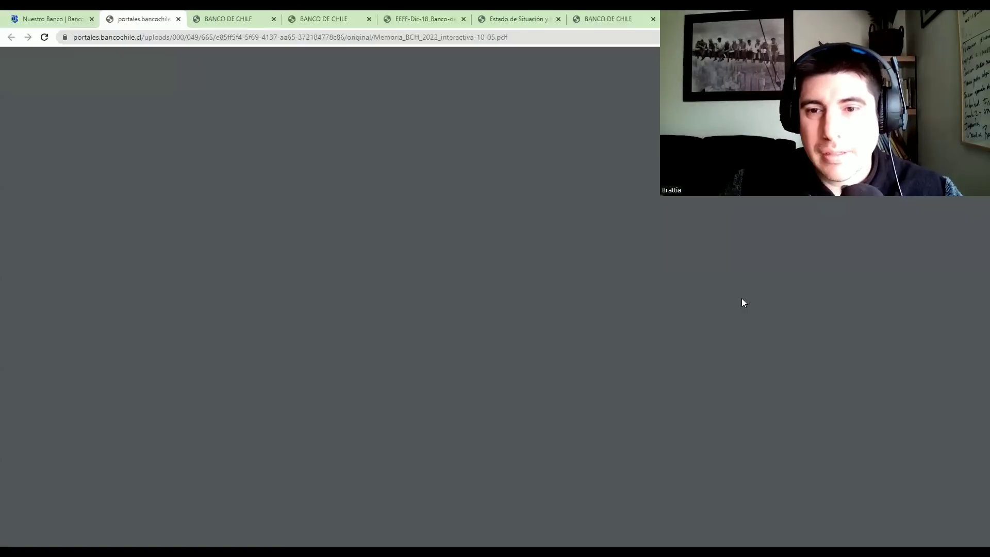